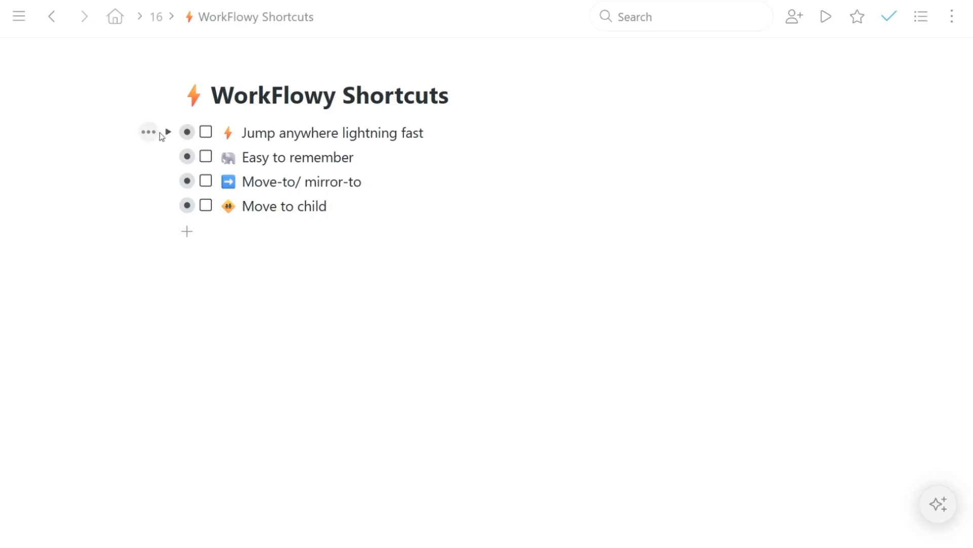
Step: Expand 'Jump anywhere lightning fast' to reveal its nested points
{"action": "left_click", "coordinate": [174, 134]}
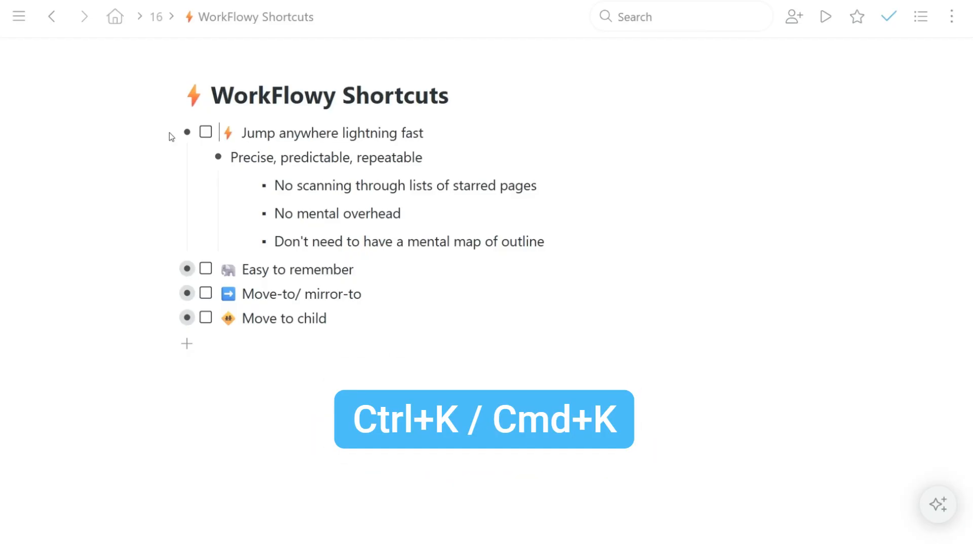
Step: Jump from WorkFlowy Shortcuts to the TIMELINE page via the 'tl' shortcut
{"action": "key", "text": "ctrl+k"}
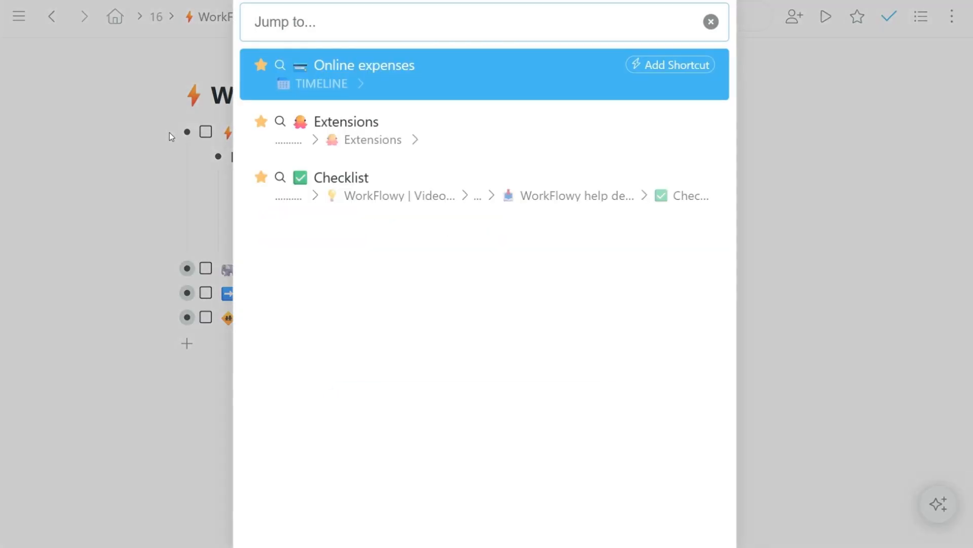
{"action": "type", "text": "tl"}
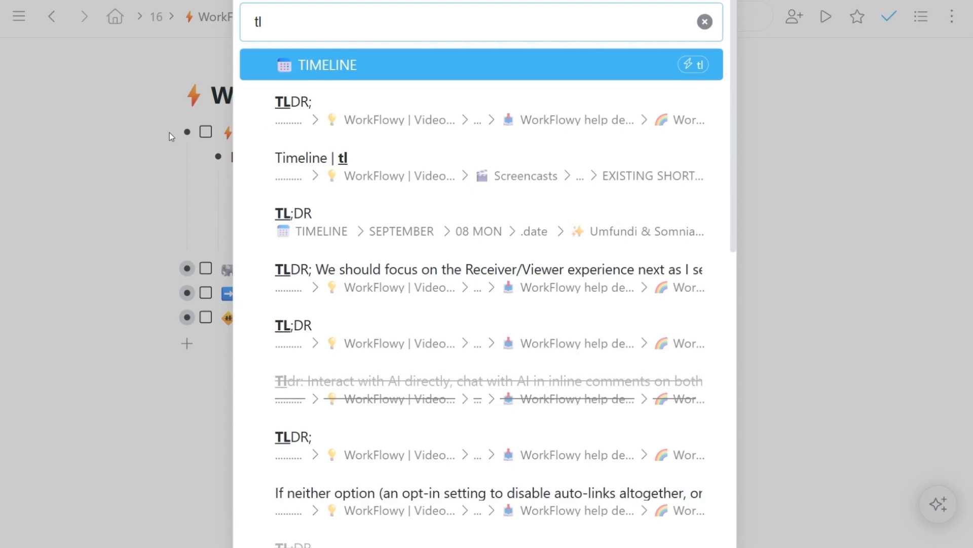
{"action": "key", "text": "Return"}
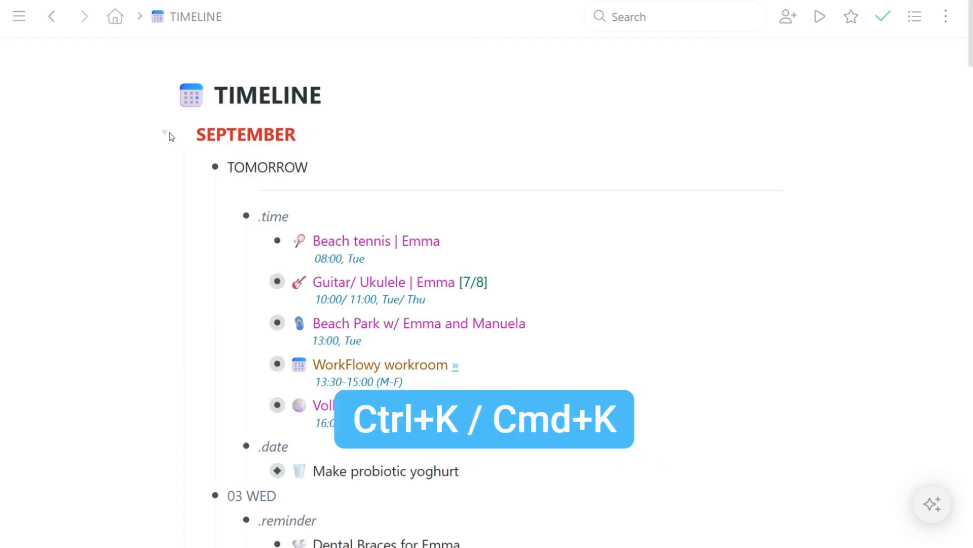
Step: Jump to the Forward log page via the 'fl' shortcut
{"action": "key", "text": "ctrl+k"}
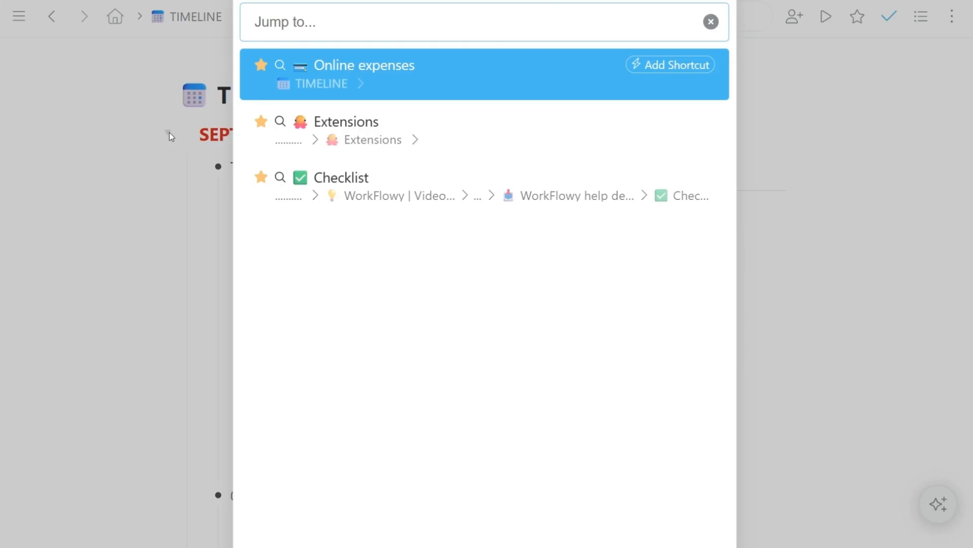
{"action": "type", "text": "fl"}
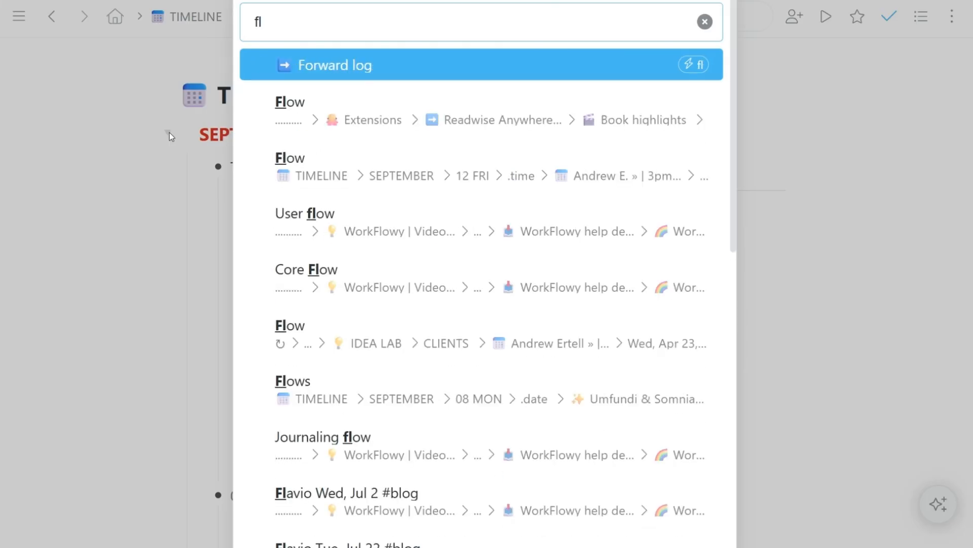
{"action": "key", "text": "Return"}
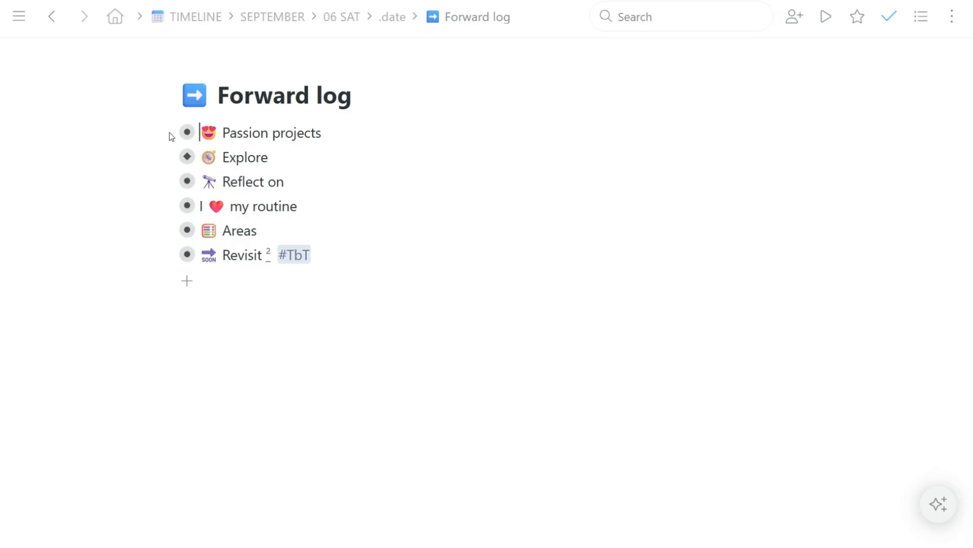
Step: Zoom back out through .date and 06 SAT to the SEPTEMBER page
{"action": "key", "text": "alt+Left"}
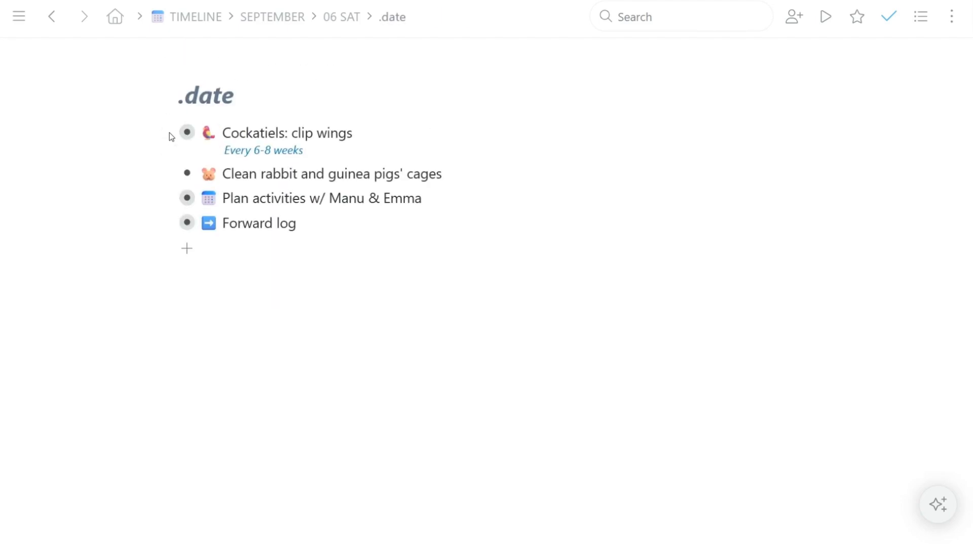
{"action": "key", "text": "alt+Left"}
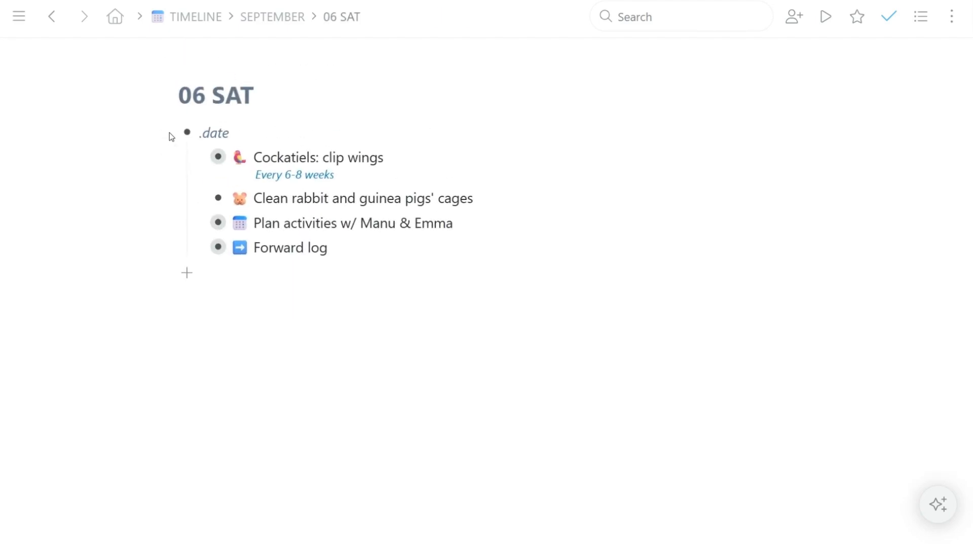
{"action": "key", "text": "alt+Left"}
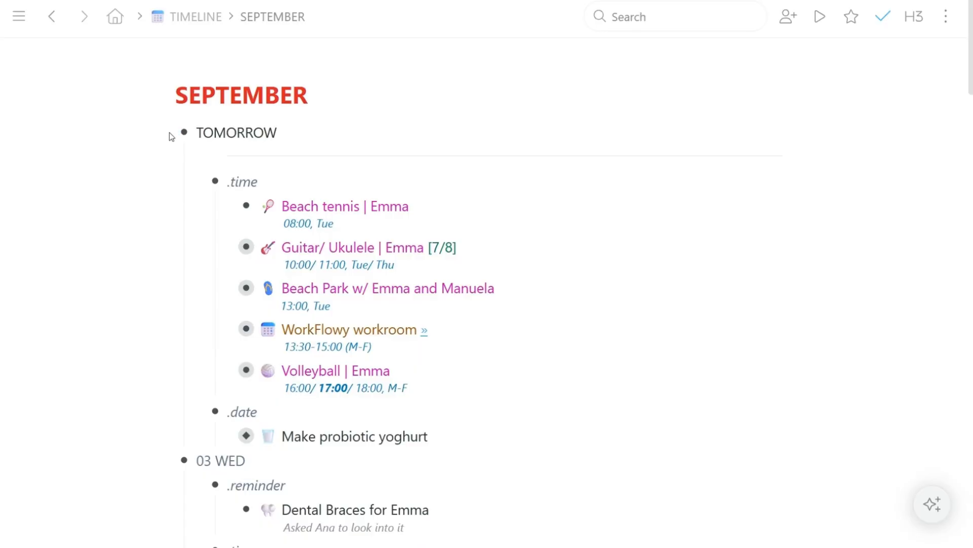
Step: From TIMELINE, jump to the Guitar/ Ukulele | Emma lesson item via 'gt'
{"action": "key", "text": "alt+Left"}
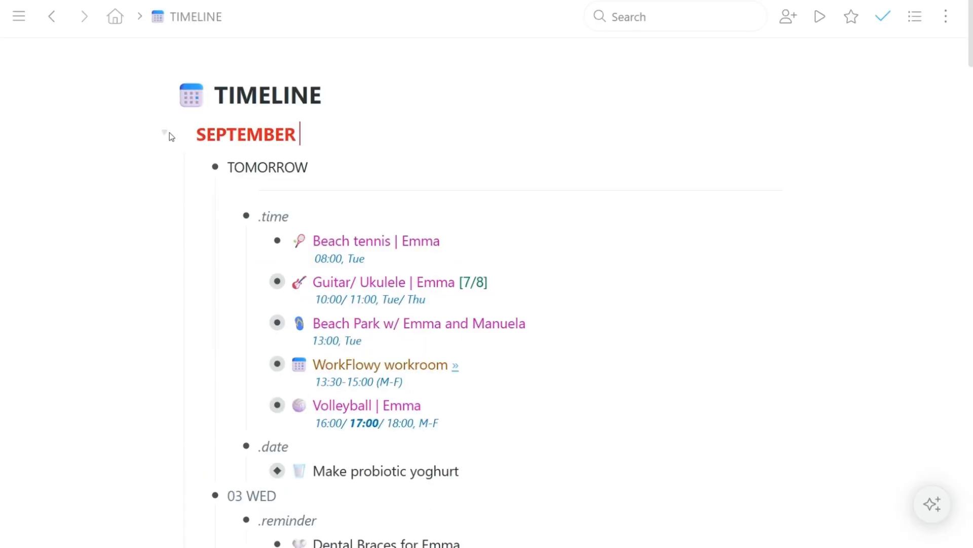
{"action": "key", "text": "ctrl+k"}
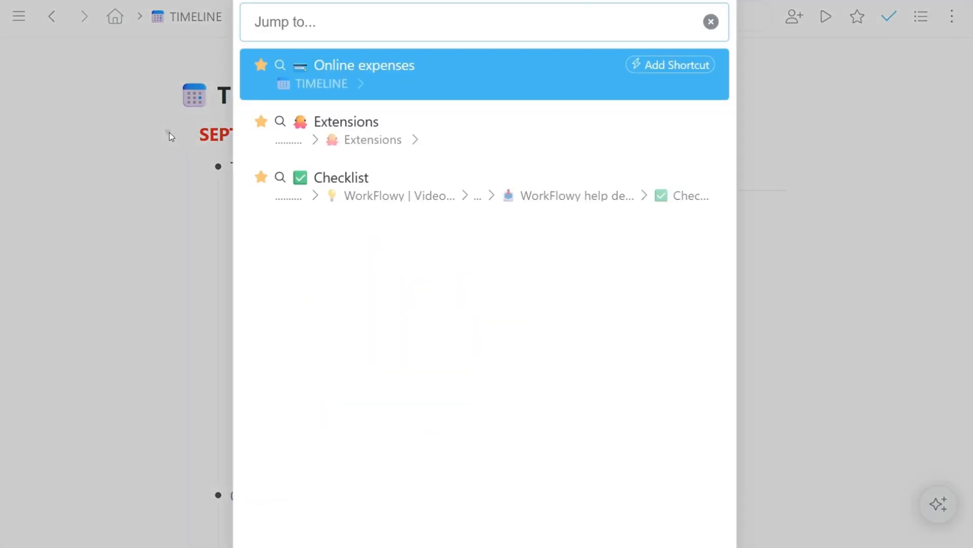
{"action": "type", "text": "gt"}
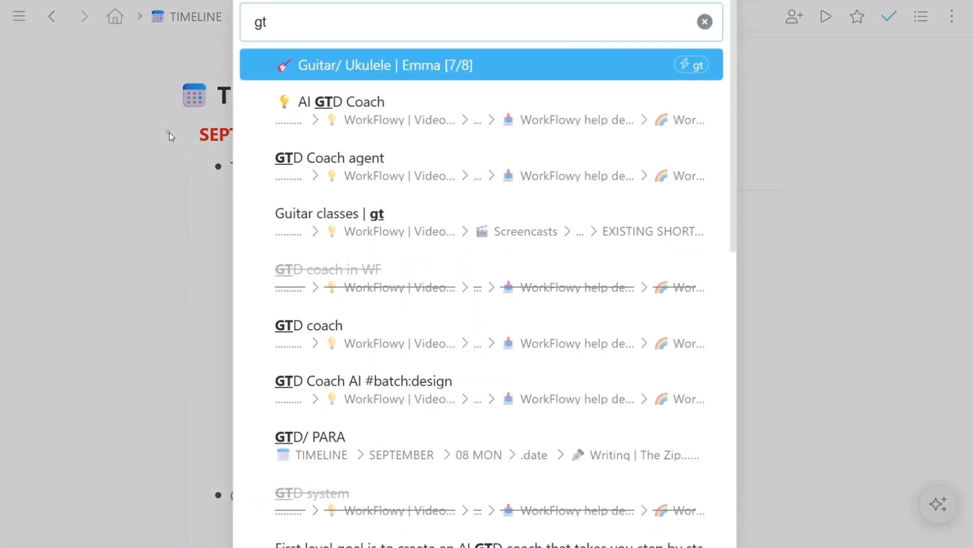
{"action": "key", "text": "Return"}
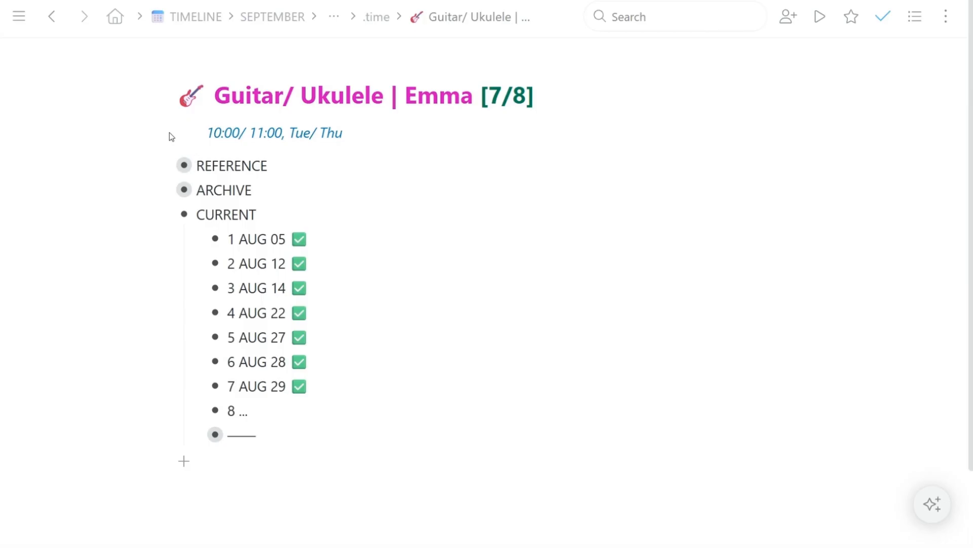
Step: Zoom back out through .time, TOMORROW and SEPTEMBER to the TIMELINE page
{"action": "key", "text": "alt+Left"}
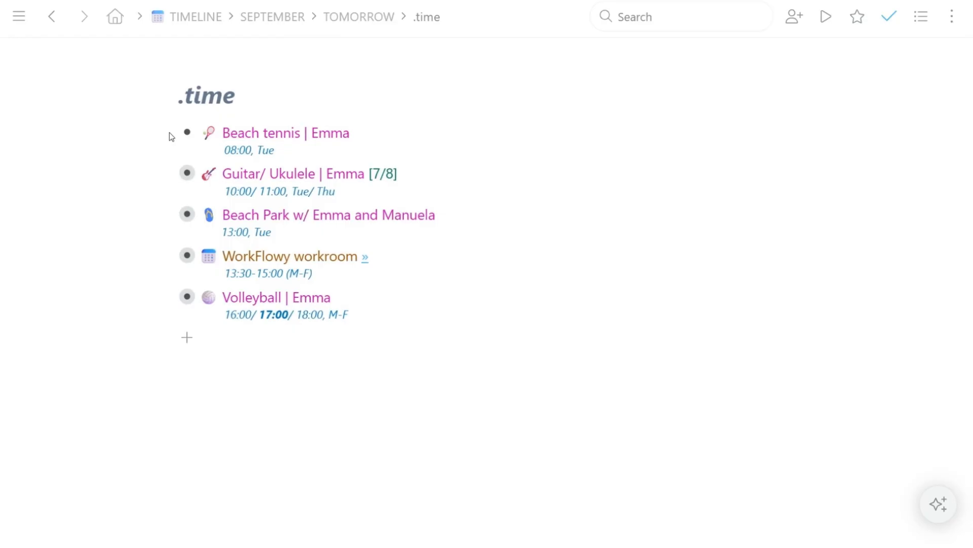
{"action": "key", "text": "alt+Left"}
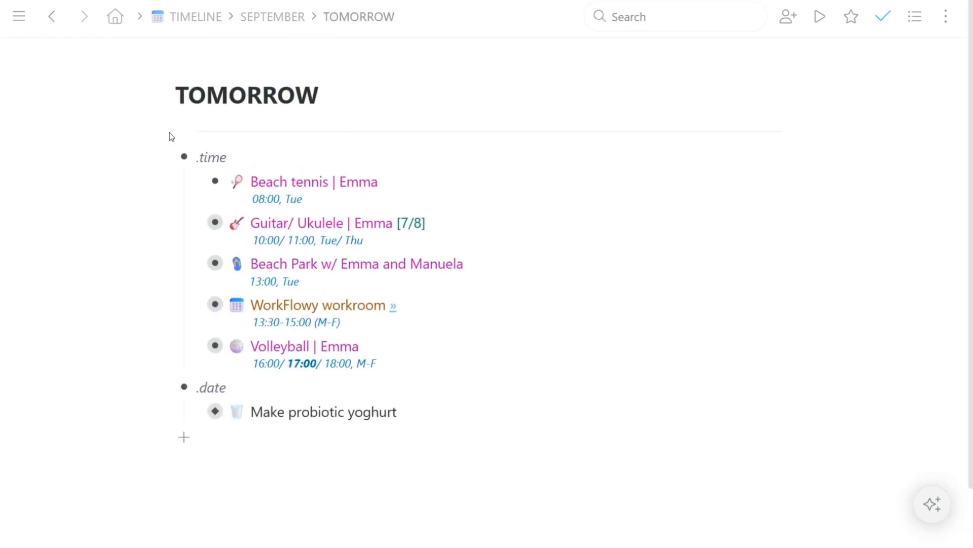
{"action": "key", "text": "alt+Left"}
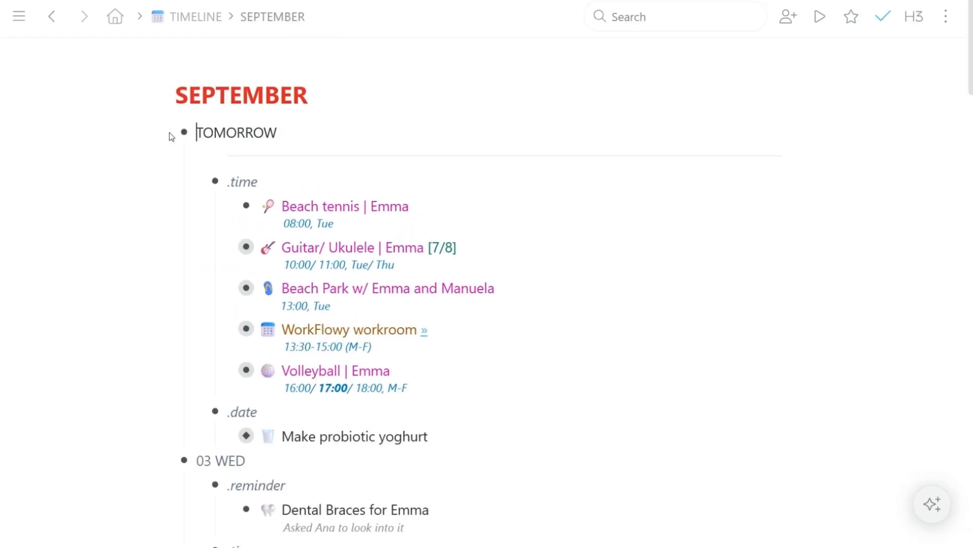
{"action": "key", "text": "alt+Left"}
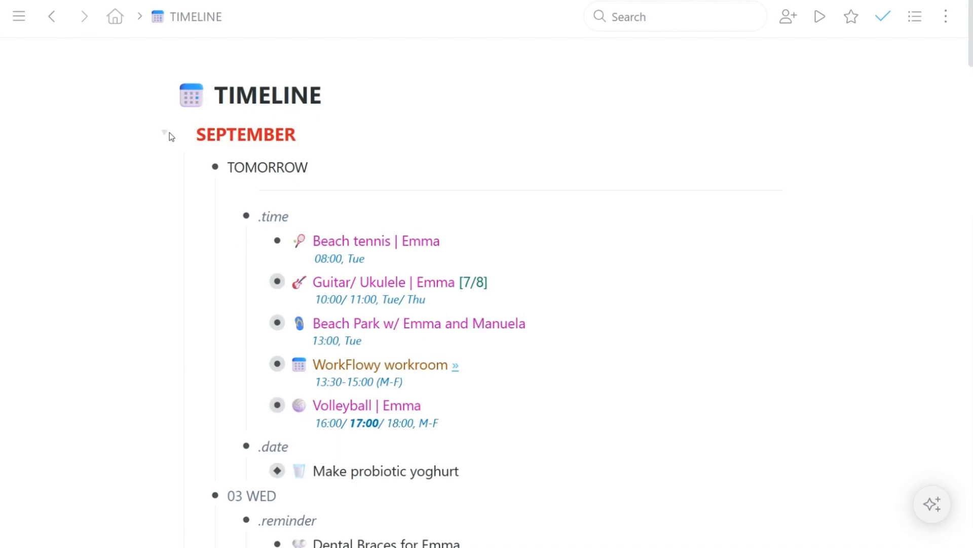
Step: Jump to the READING | Lateral Thinking page via the 'rd' shortcut
{"action": "key", "text": "ctrl+k"}
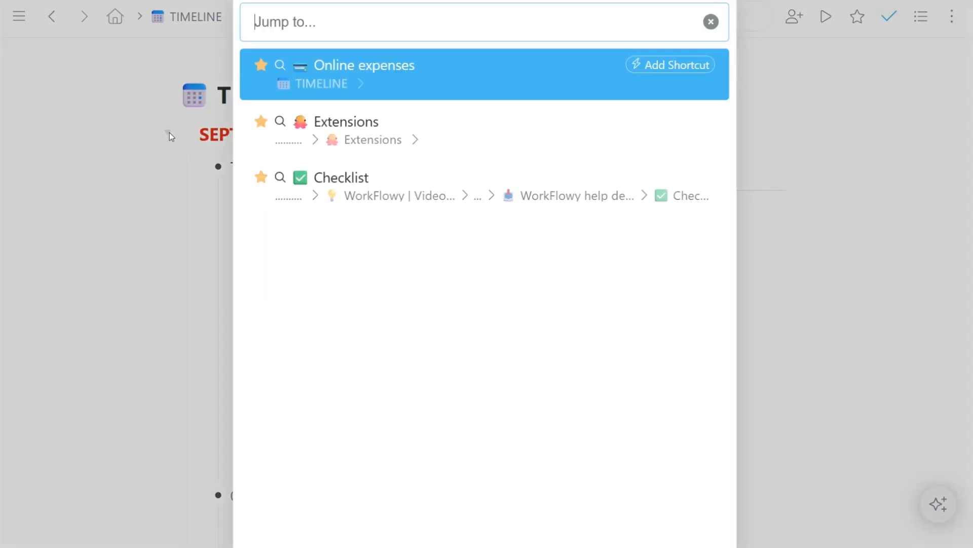
{"action": "type", "text": "rd"}
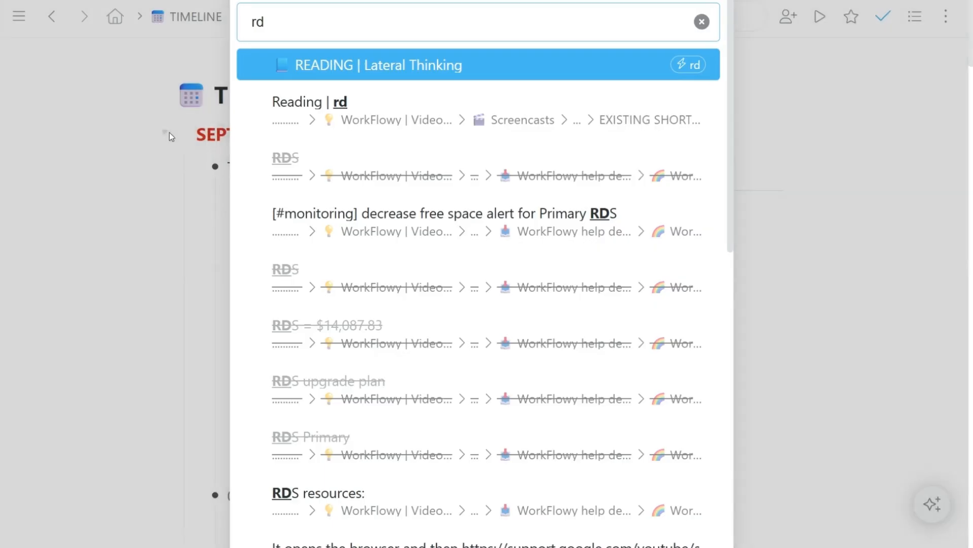
{"action": "key", "text": "Return"}
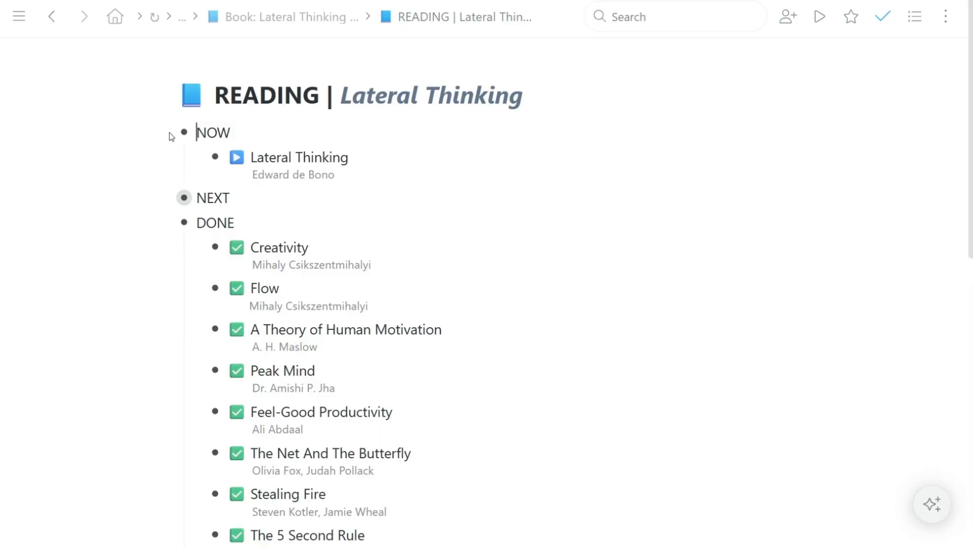
Step: Jump back to the WorkFlowy Shortcuts outline via the 'bm' shortcut
{"action": "key", "text": "ctrl+semicolon"}
{"action": "type", "text": "b"}
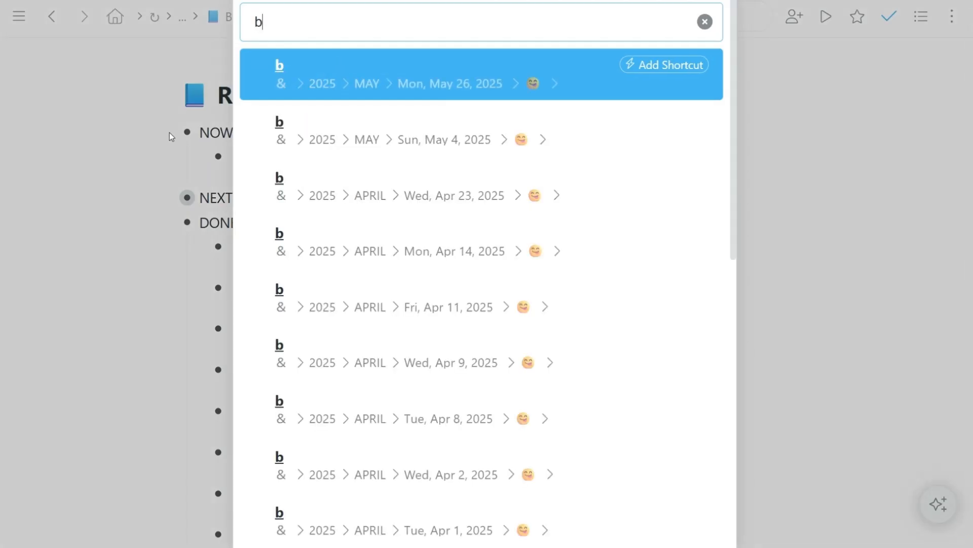
{"action": "type", "text": "m"}
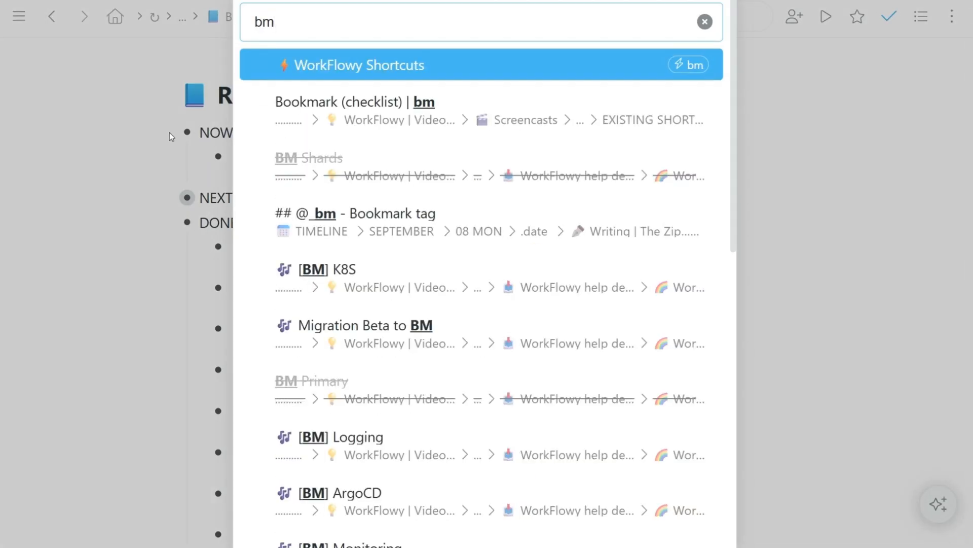
{"action": "key", "text": "Return"}
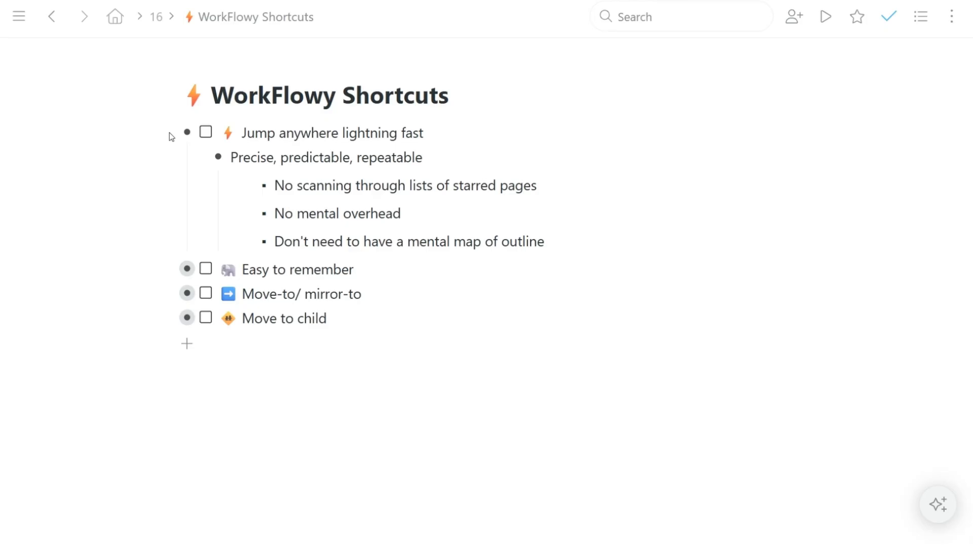
Step: Collapse 'Jump anywhere lightning fast' and mark it complete
{"action": "left_click", "coordinate": [170, 133]}
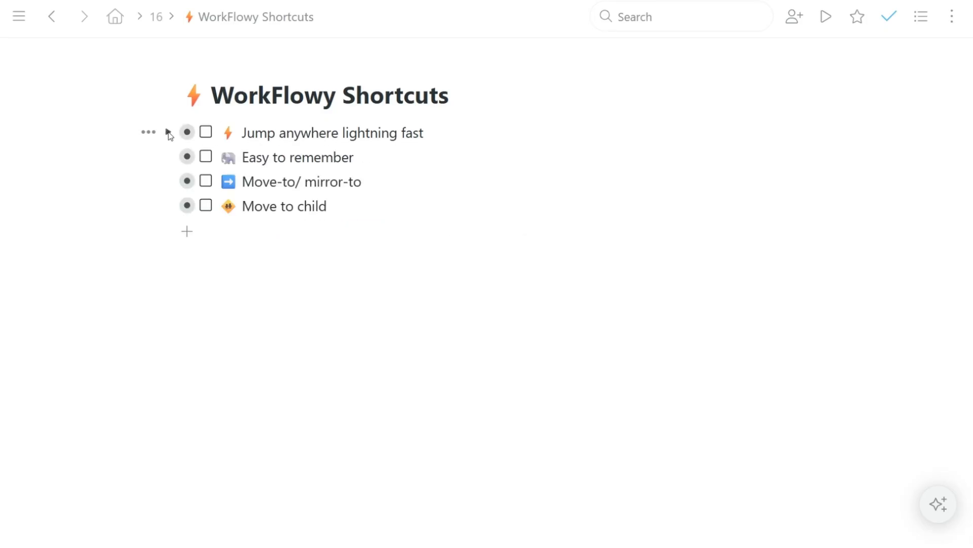
{"action": "left_click", "coordinate": [205, 133]}
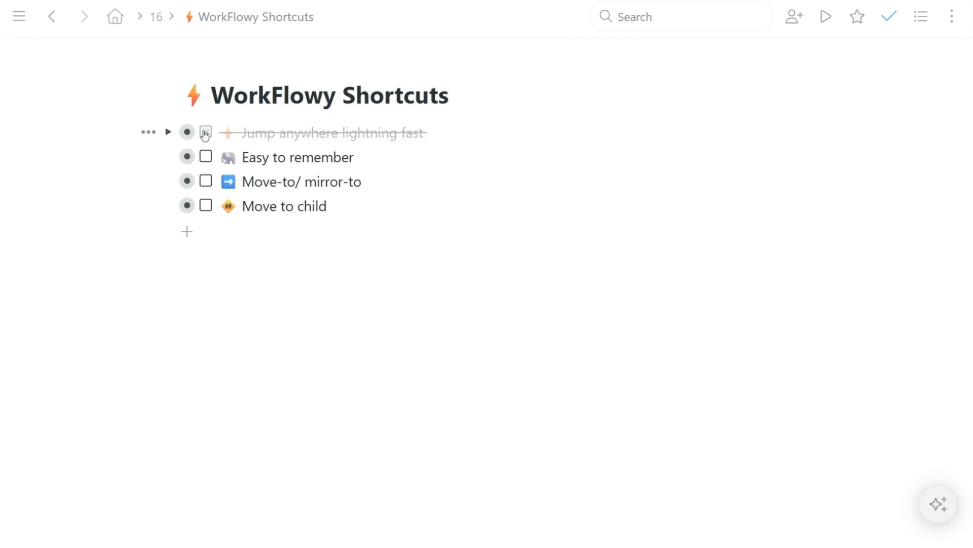
Step: Expand 'Easy to remember' to show its three points, briefly highlighting the first
{"action": "left_click", "coordinate": [168, 157]}
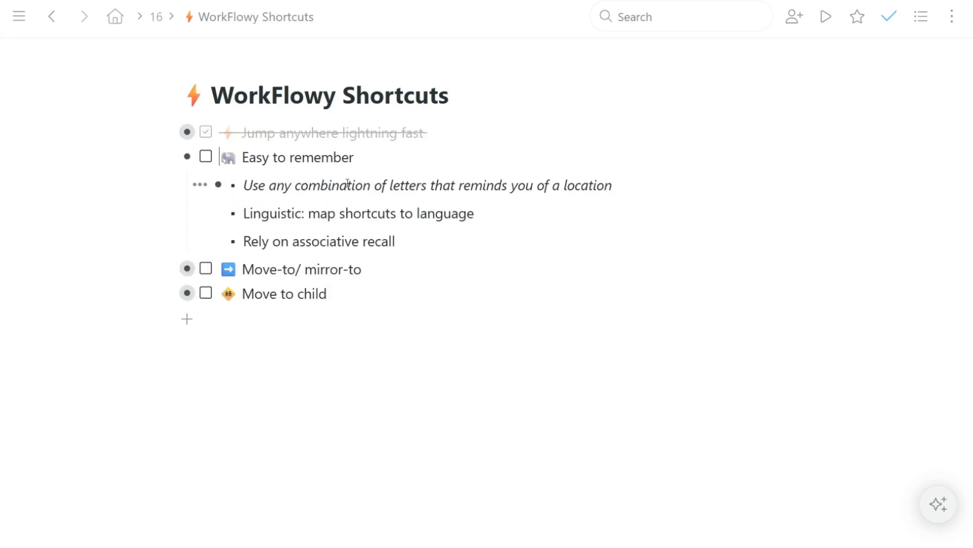
{"action": "mouse_move", "coordinate": [347, 185]}
{"action": "triple_click", "coordinate": [348, 185]}
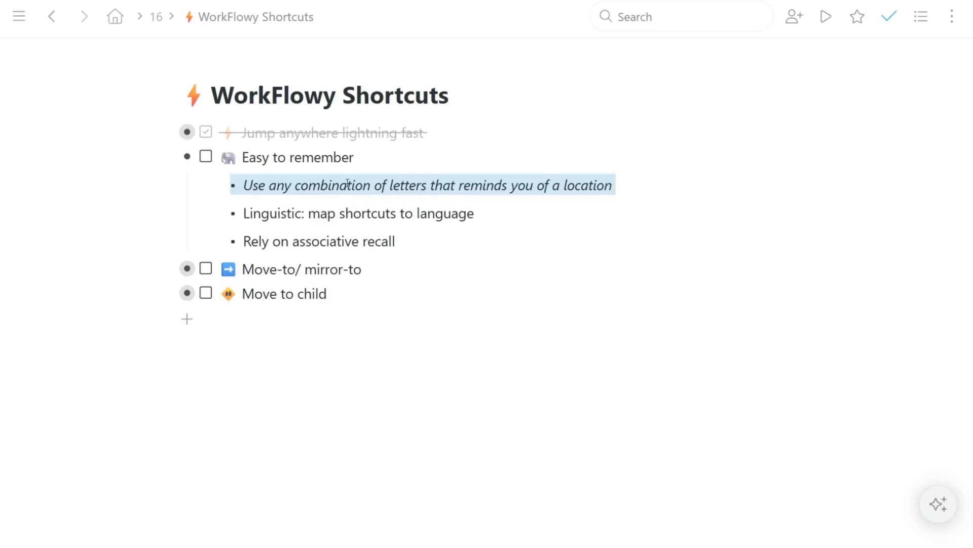
{"action": "left_click", "coordinate": [347, 185]}
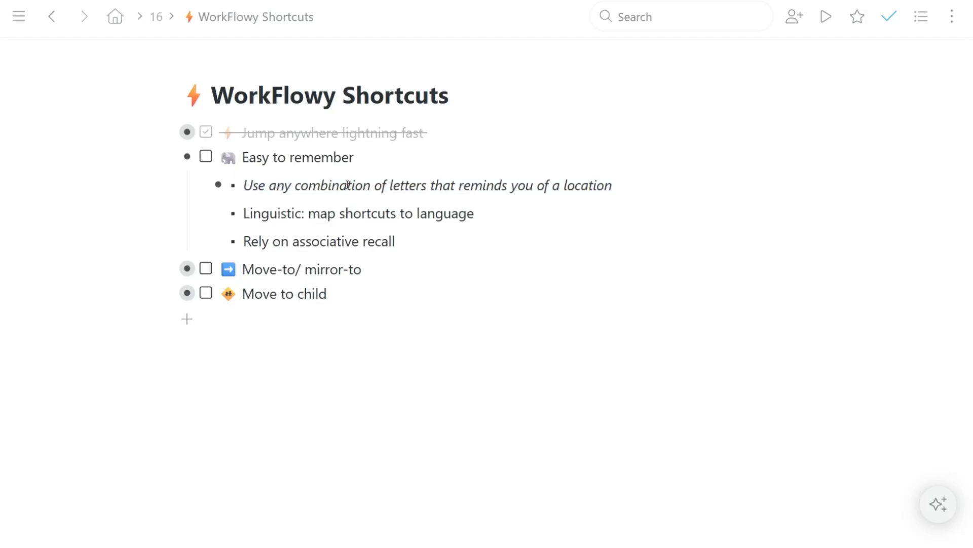
Step: Jump to the Umfundi page and zoom out to its Umfundi & Somnia parent
{"action": "key", "text": "ctrl+;"}
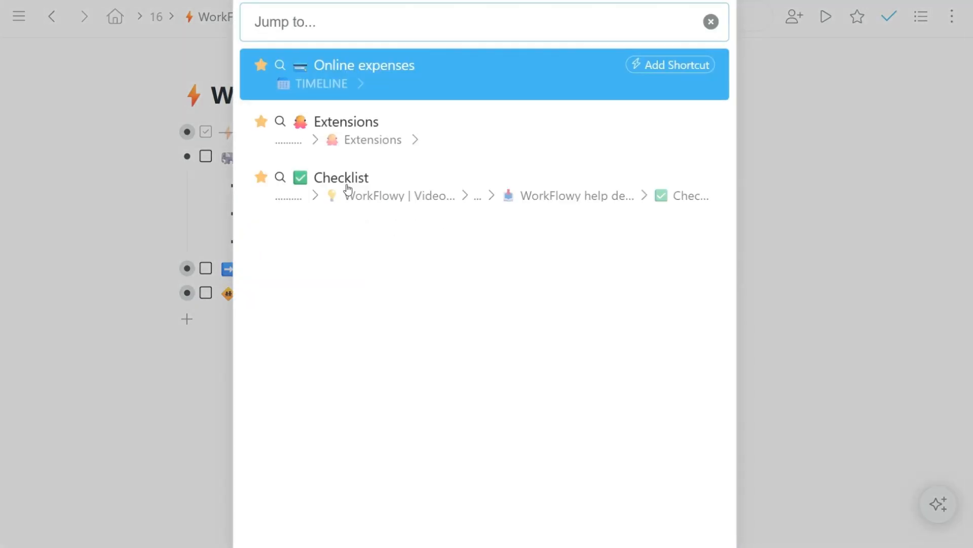
{"action": "type", "text": "umf"}
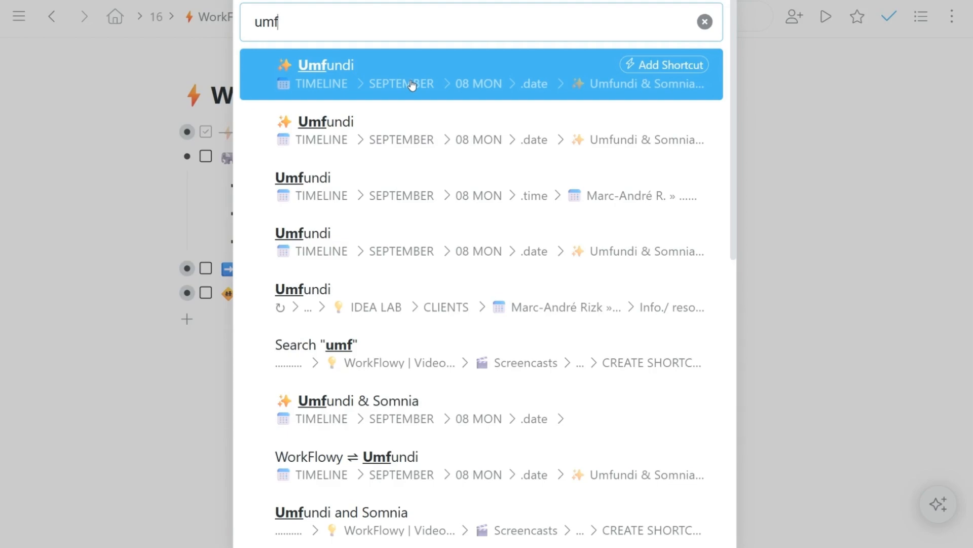
{"action": "left_click", "coordinate": [412, 84]}
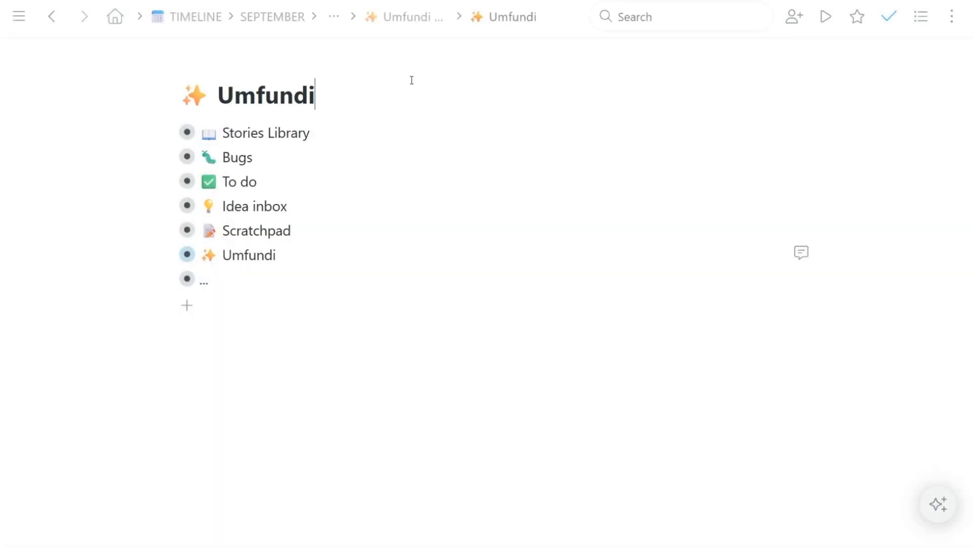
{"action": "key", "text": "alt+Up"}
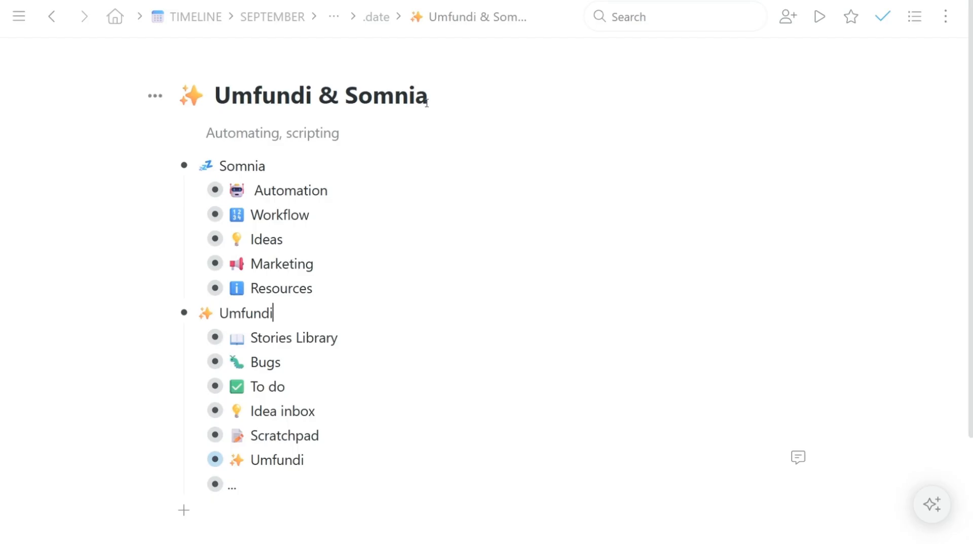
Step: Add the search shortcut 'som' to the Somnia item via /sh
{"action": "mouse_move", "coordinate": [242, 166]}
{"action": "left_click", "coordinate": [387, 158]}
{"action": "type", "text": "/"}
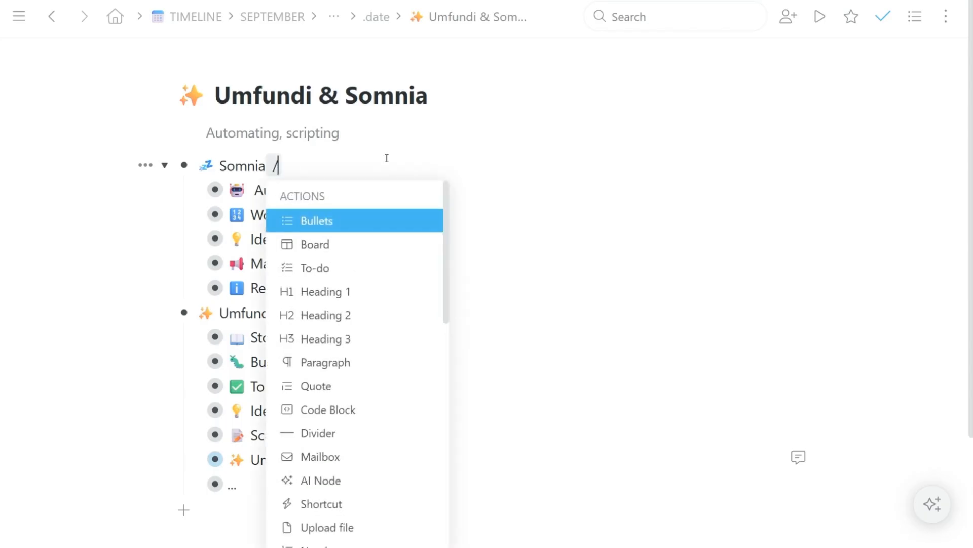
{"action": "type", "text": "sh"}
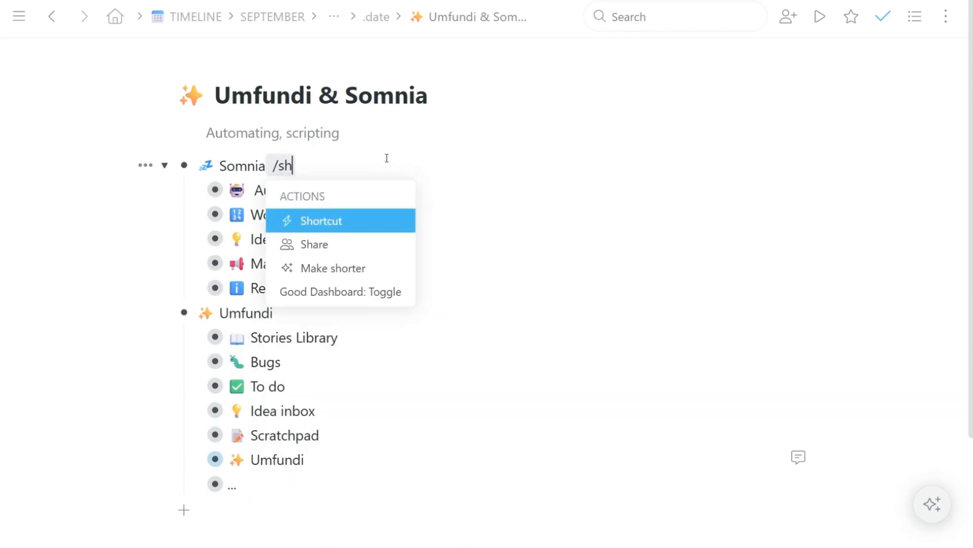
{"action": "key", "text": "Return"}
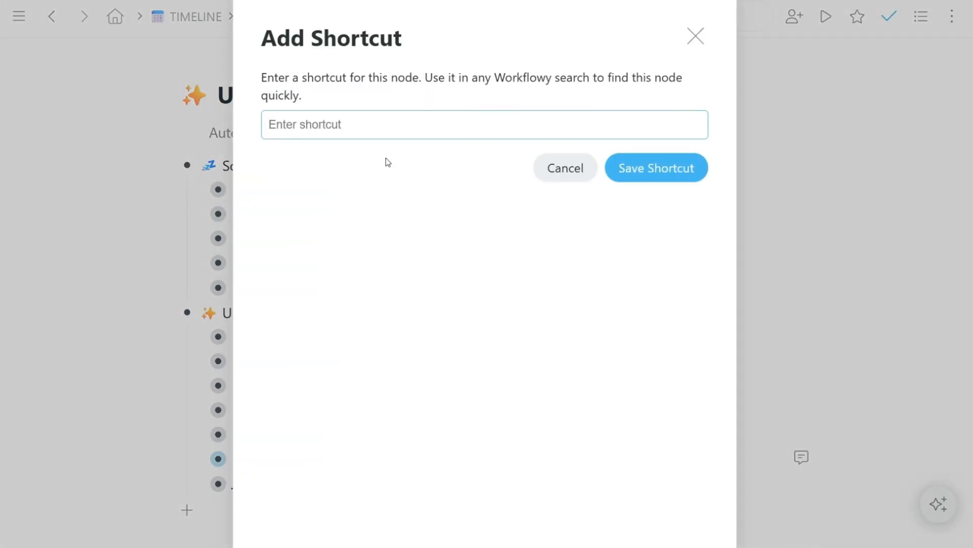
{"action": "type", "text": "som"}
{"action": "key", "text": "Return"}
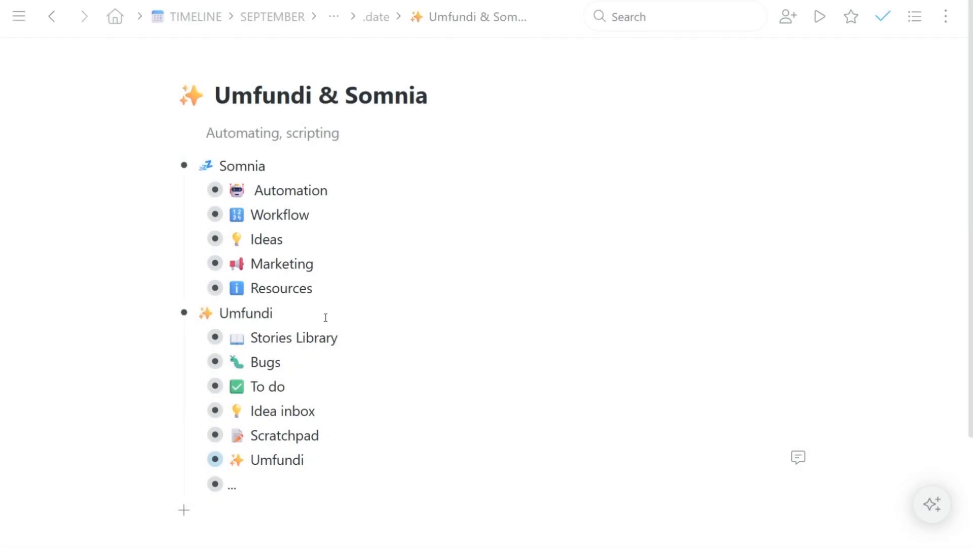
{"action": "type", "text": "/sh"}
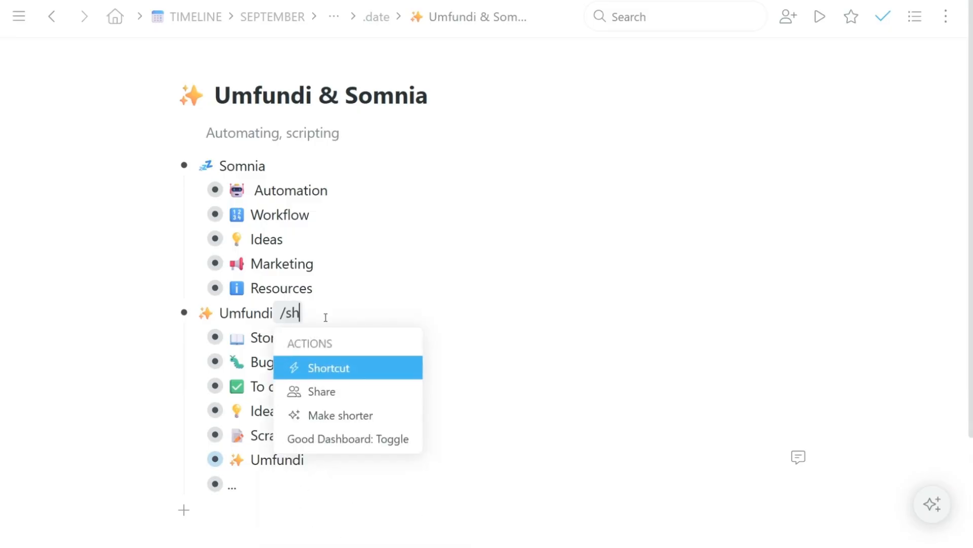
Step: Add the search shortcut 'um' to the Umfundi item via /sh
{"action": "key", "text": "Return"}
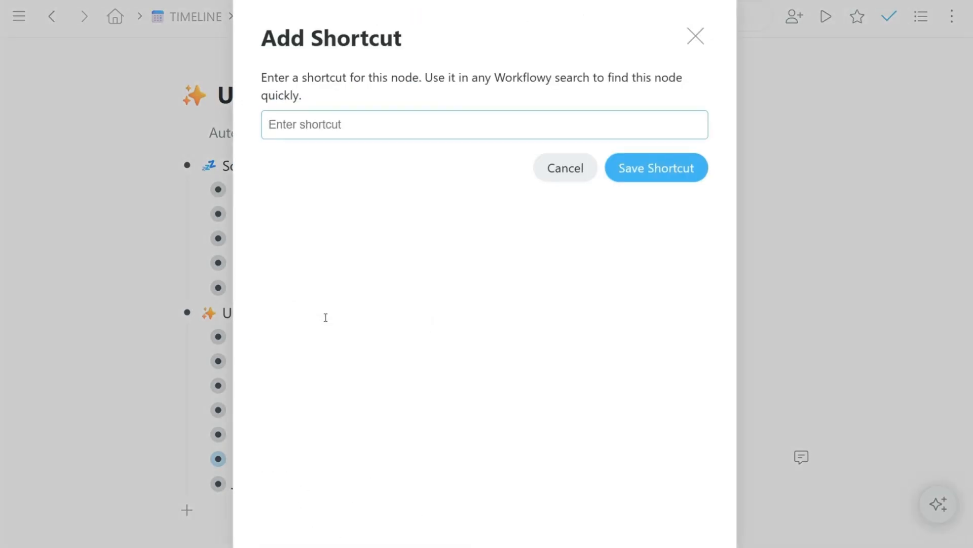
{"action": "type", "text": "u"}
{"action": "type", "text": "m"}
{"action": "key", "text": "Return"}
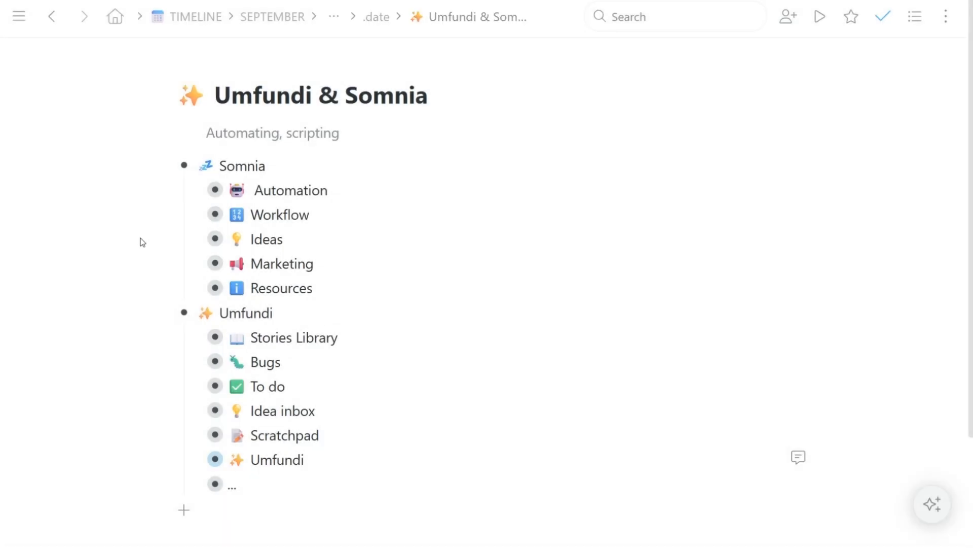
Step: From the Jump-to list, add the shortcut 'ch' to the Checklist page
{"action": "key", "text": "ctrl+k"}
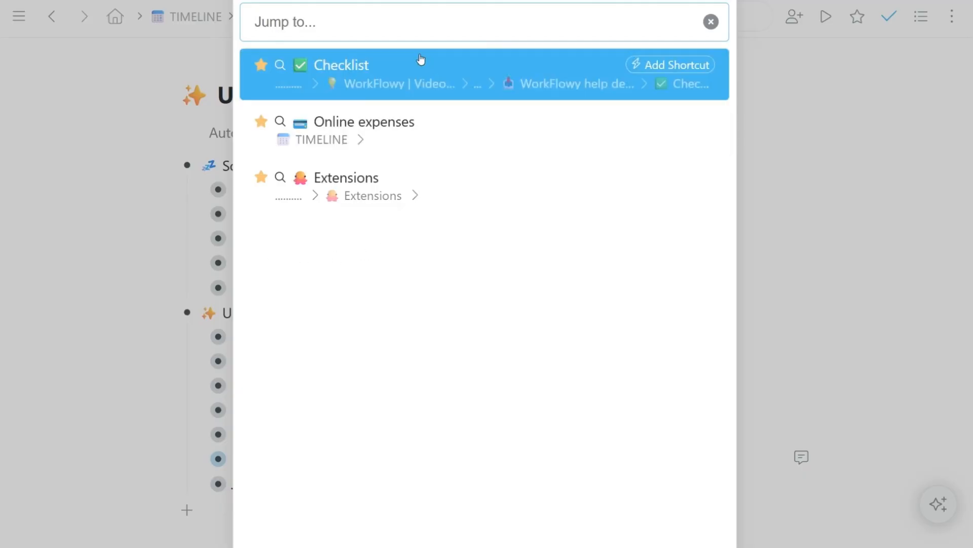
{"action": "left_click", "coordinate": [669, 65]}
{"action": "type", "text": "ch"}
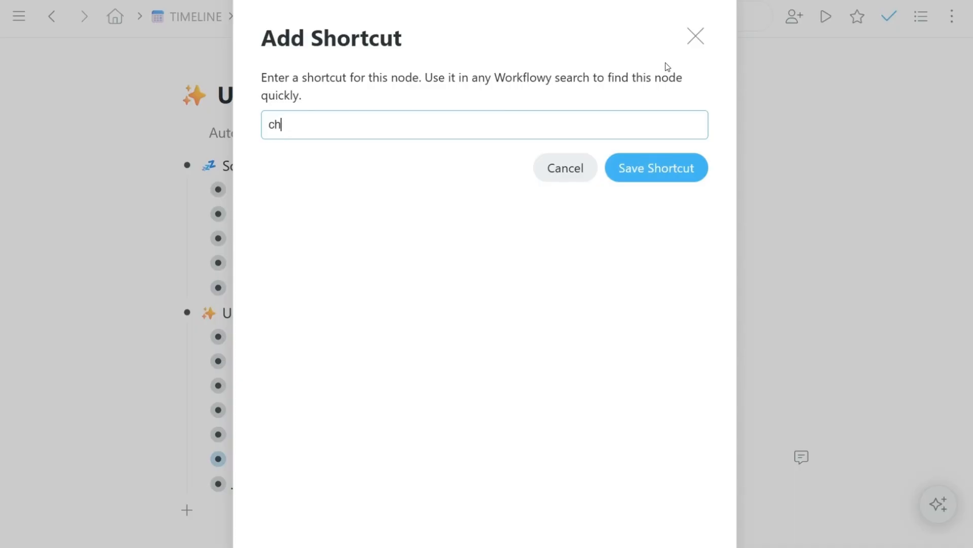
{"action": "key", "text": "Return"}
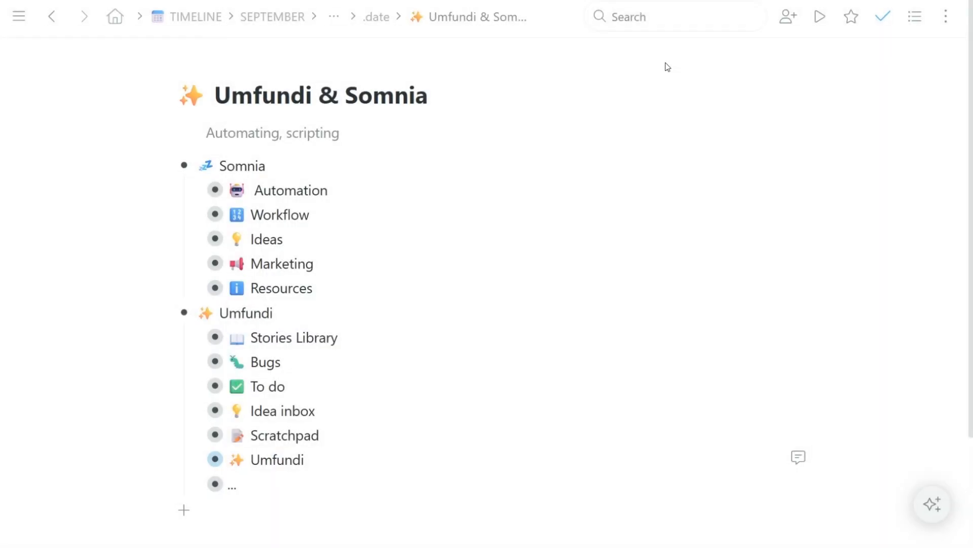
Step: Run the starred Online expenses #cc search, unstar it and save it as search shortcut 'cc'
{"action": "key", "text": "ctrl+shift+p"}
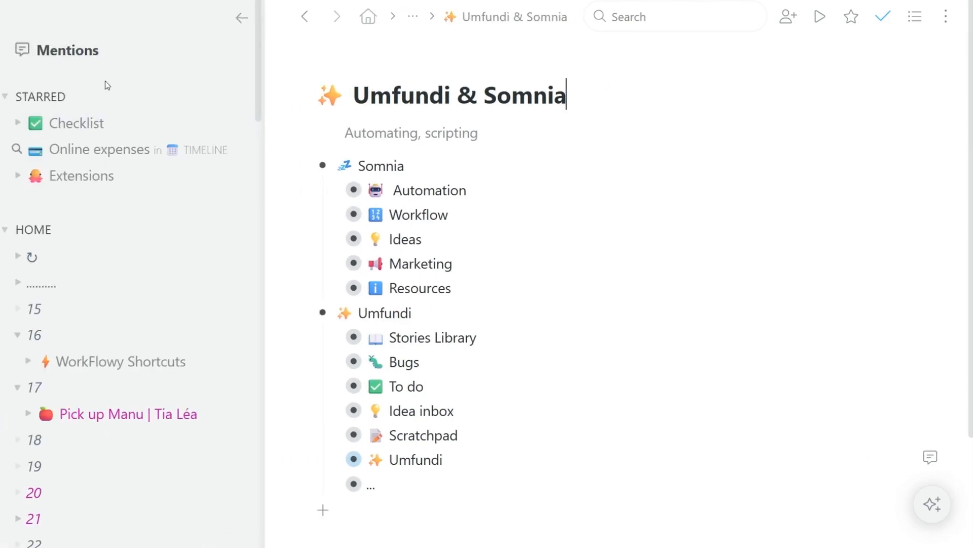
{"action": "mouse_move", "coordinate": [100, 149]}
{"action": "left_click", "coordinate": [106, 150]}
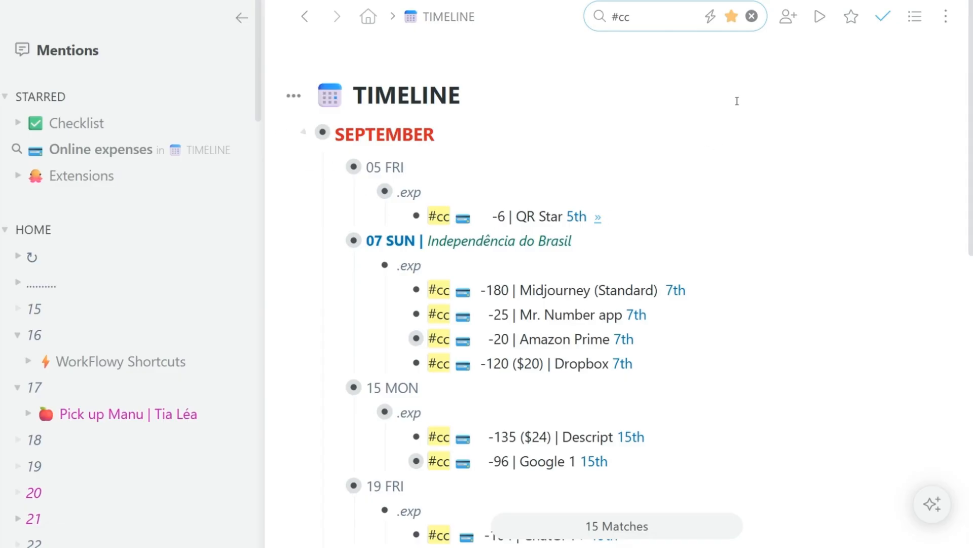
{"action": "left_click", "coordinate": [732, 16]}
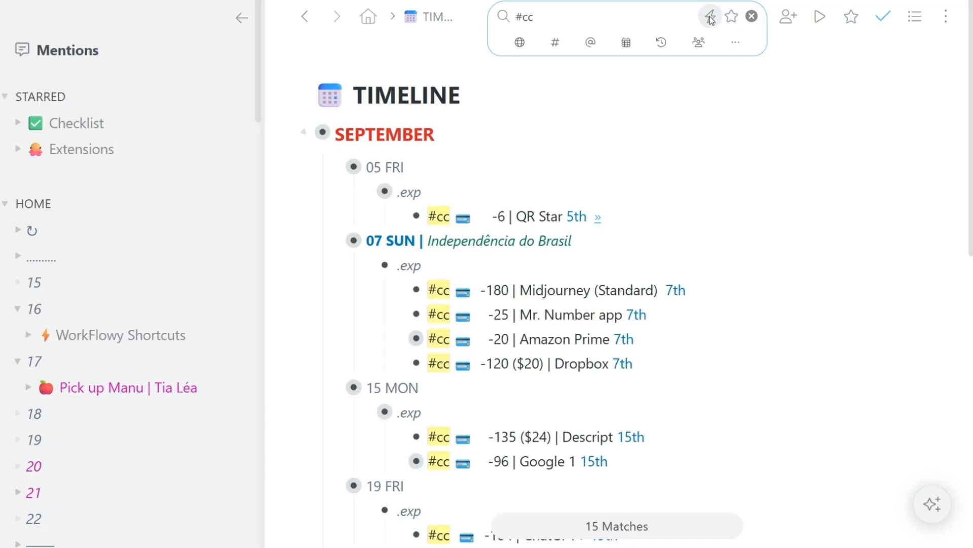
{"action": "left_click", "coordinate": [710, 17]}
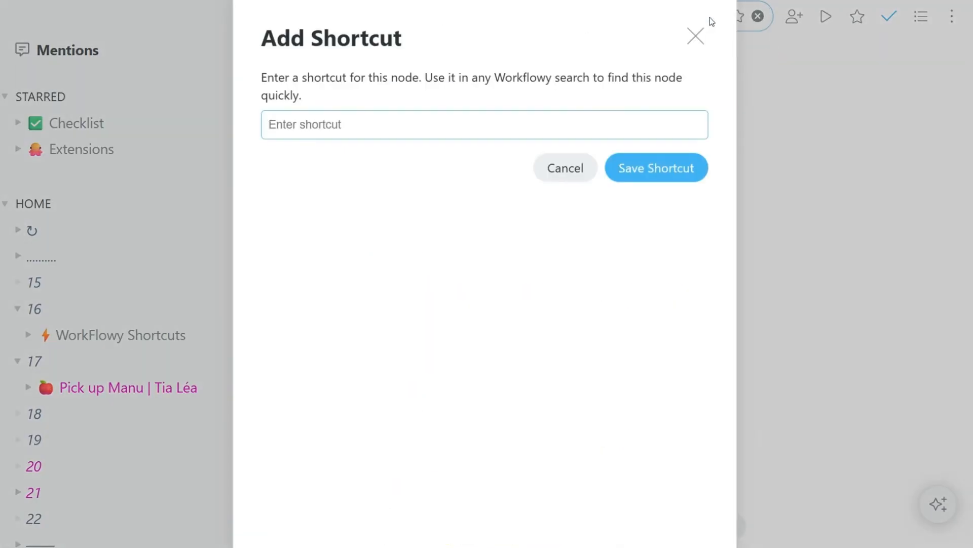
{"action": "type", "text": "cc"}
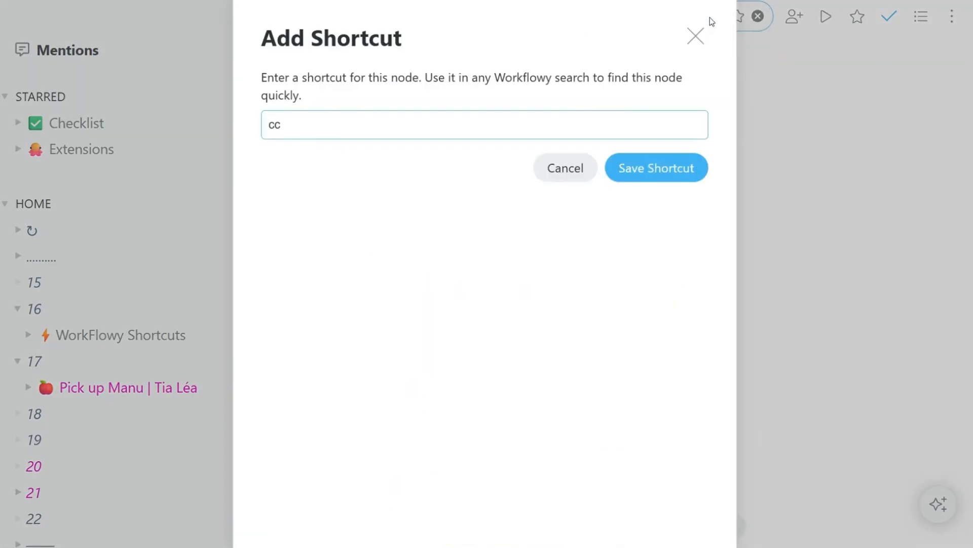
{"action": "key", "text": "Return"}
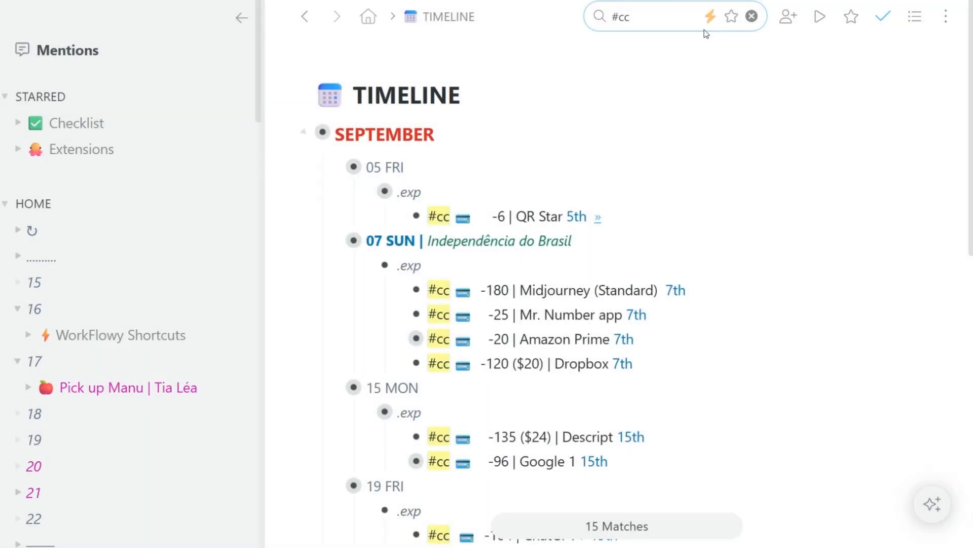
Step: Assign the Extensions page the shortcut 'ext', then unstar the Checklist and Extensions pages
{"action": "left_click", "coordinate": [97, 152]}
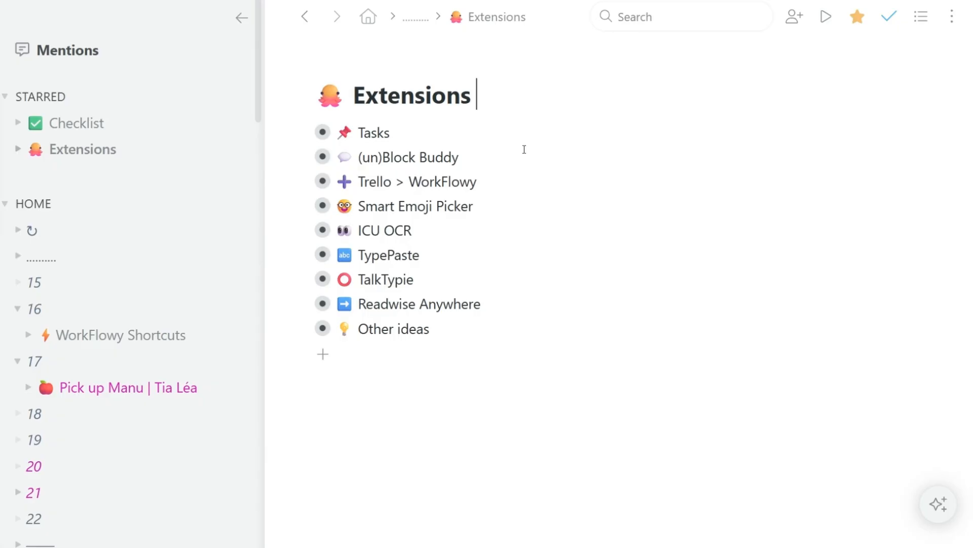
{"action": "type", "text": "/sh"}
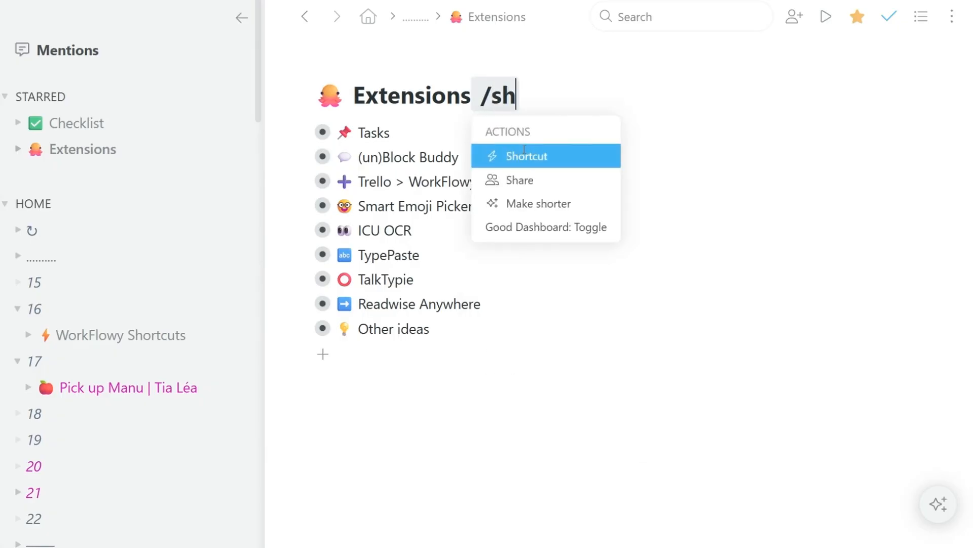
{"action": "key", "text": "Return"}
{"action": "type", "text": "ext"}
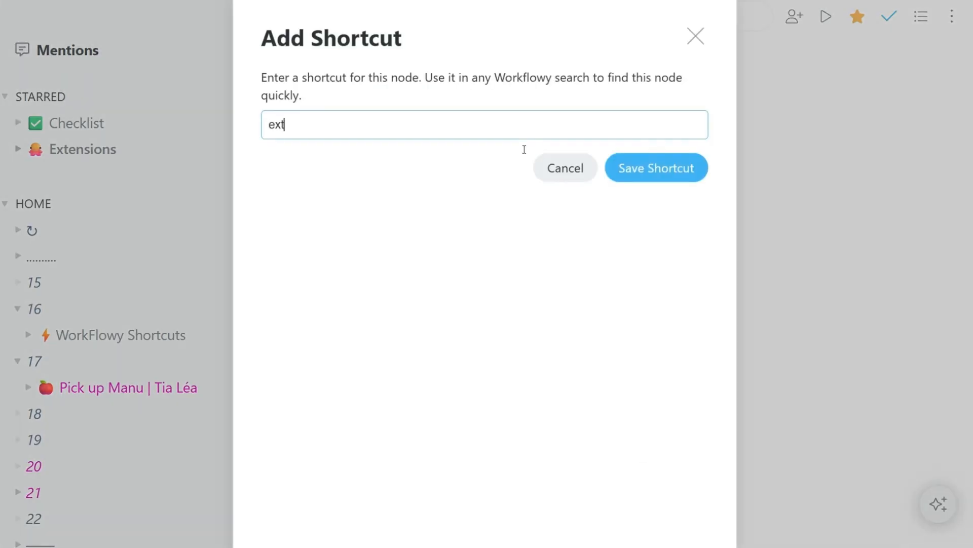
{"action": "key", "text": "Return"}
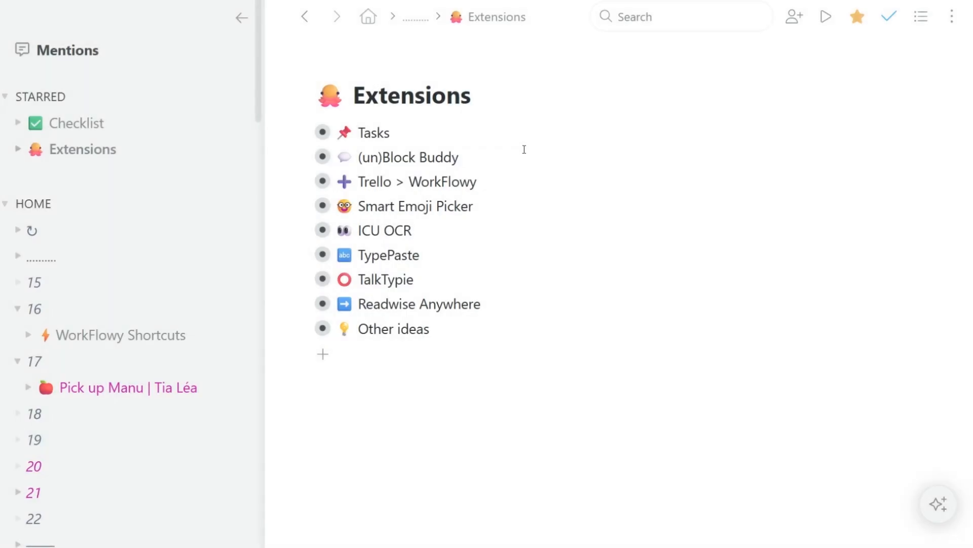
{"action": "mouse_move", "coordinate": [114, 123]}
{"action": "left_click", "coordinate": [217, 123]}
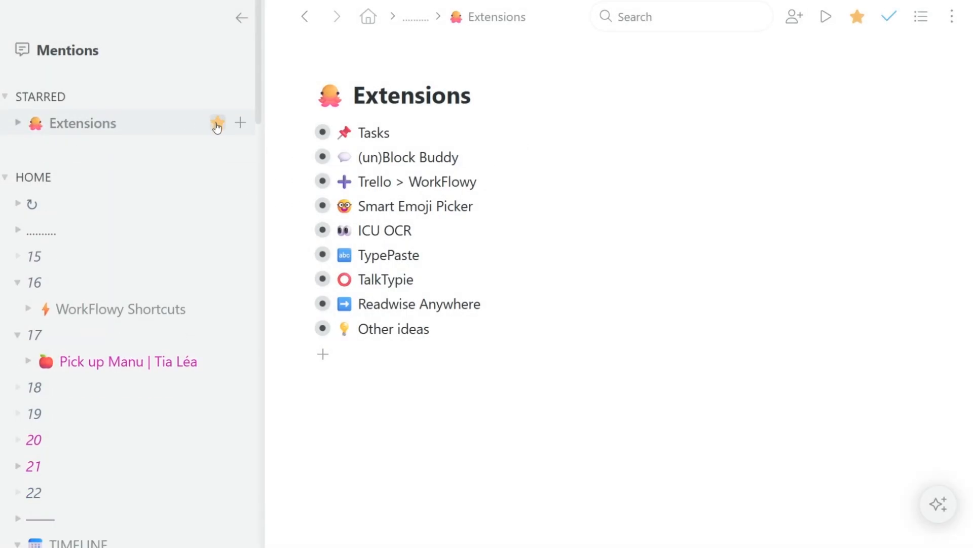
{"action": "left_click", "coordinate": [218, 123]}
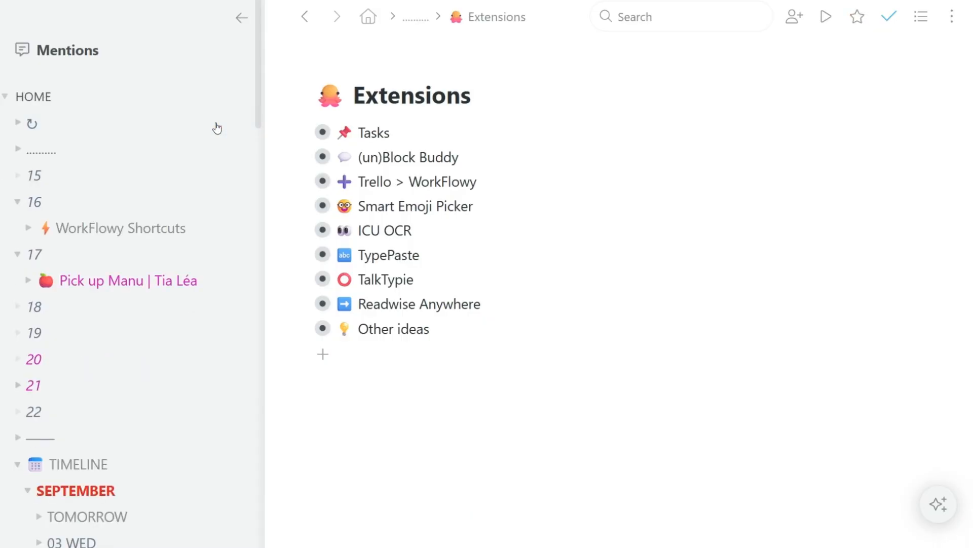
Step: Jump in turn to Somnia, Umfundi, Checklist, the Online expenses search and Extensions
{"action": "key", "text": "ctrl+;"}
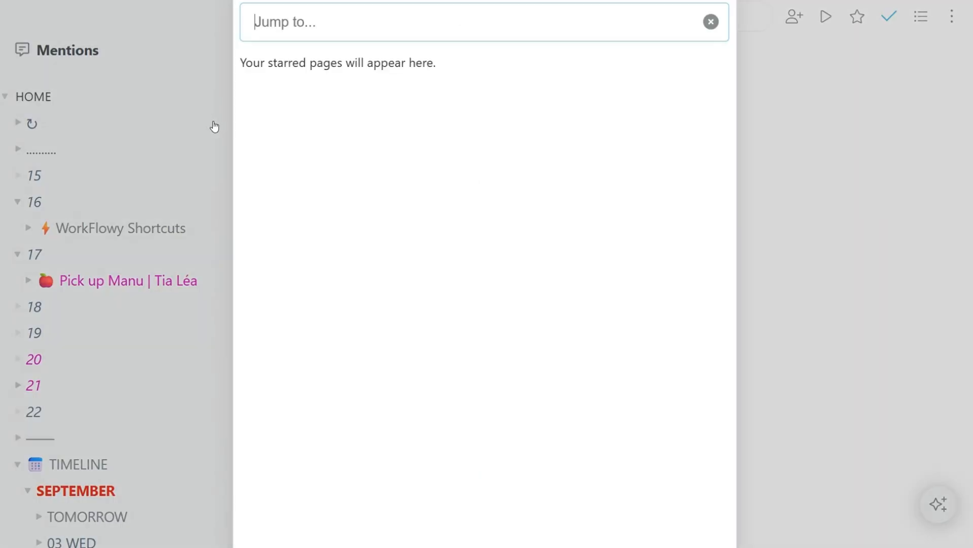
{"action": "type", "text": "so"}
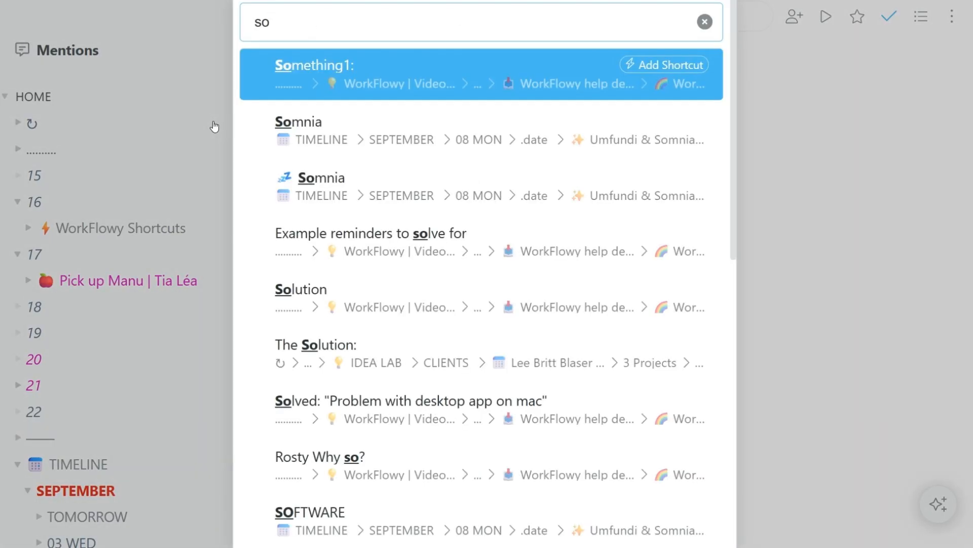
{"action": "type", "text": "m"}
{"action": "key", "text": "Return"}
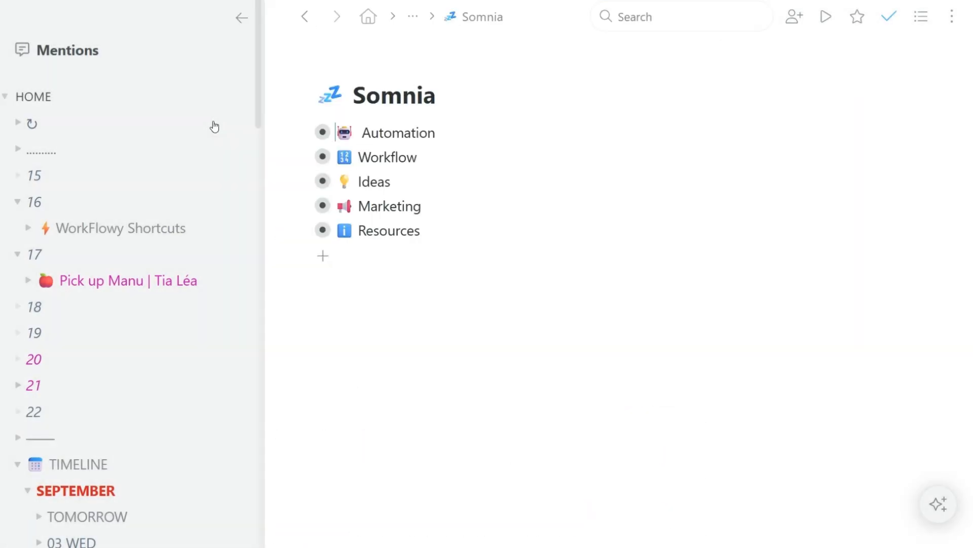
{"action": "key", "text": "ctrl+;"}
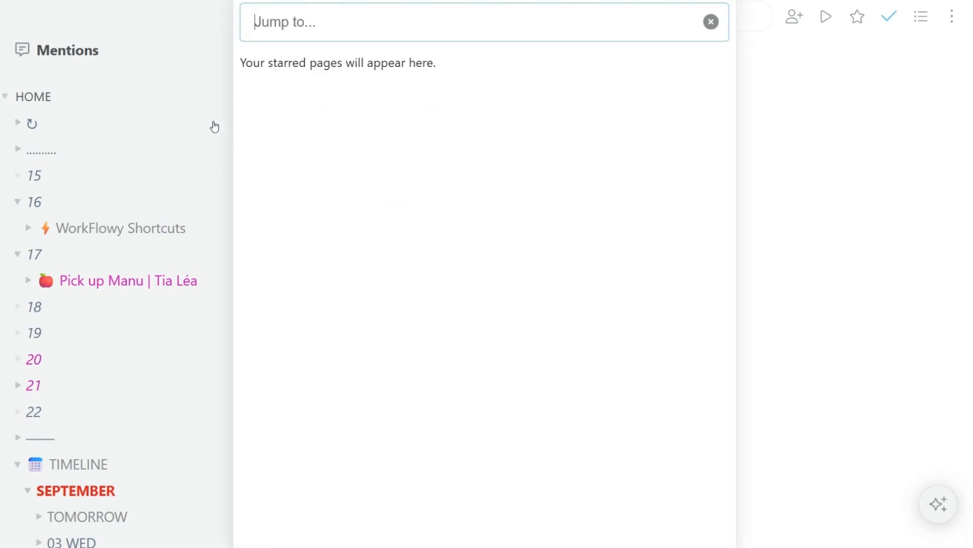
{"action": "type", "text": "um"}
{"action": "key", "text": "Return"}
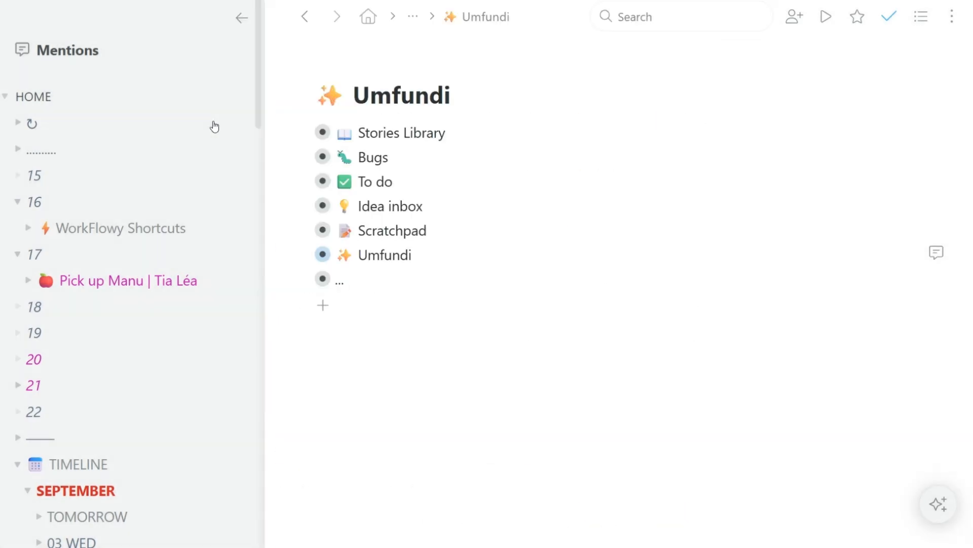
{"action": "key", "text": "ctrl+;"}
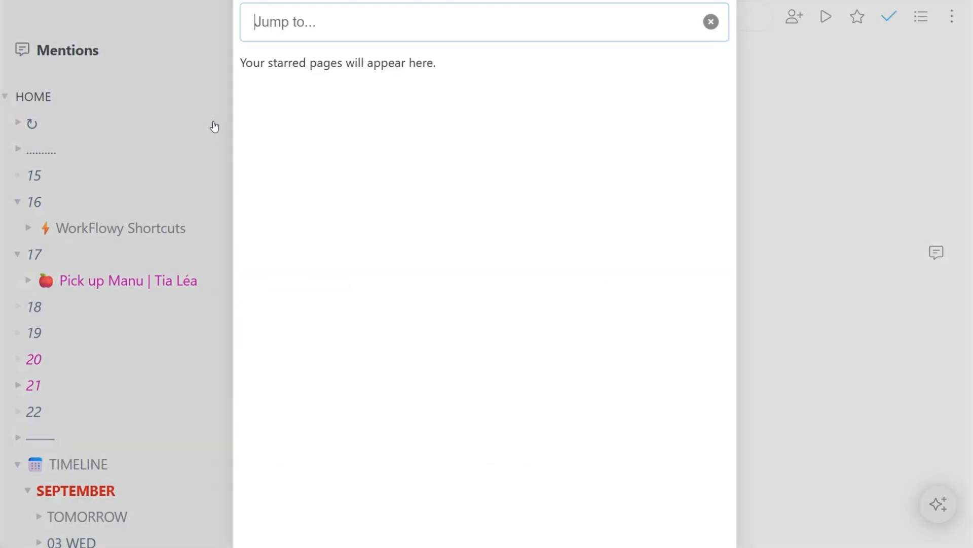
{"action": "type", "text": "ch"}
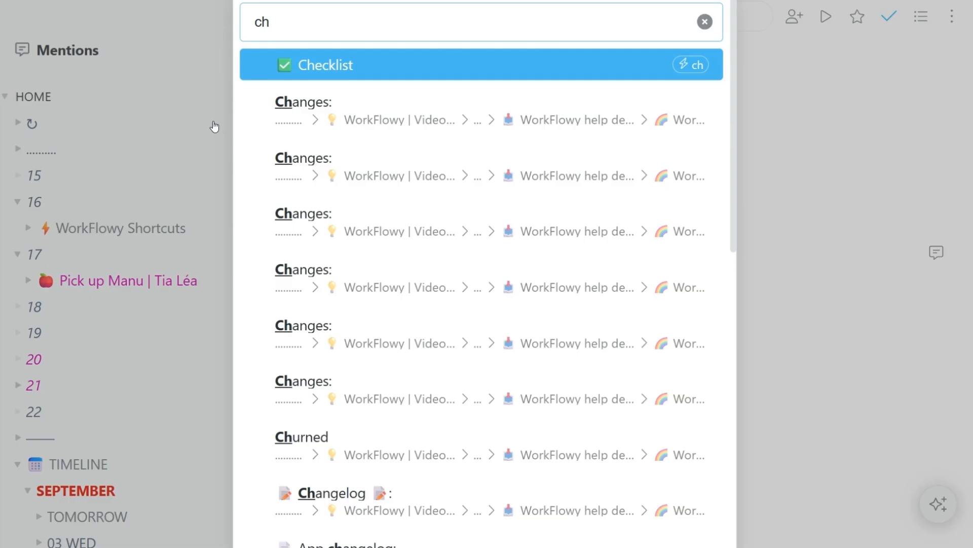
{"action": "key", "text": "Return"}
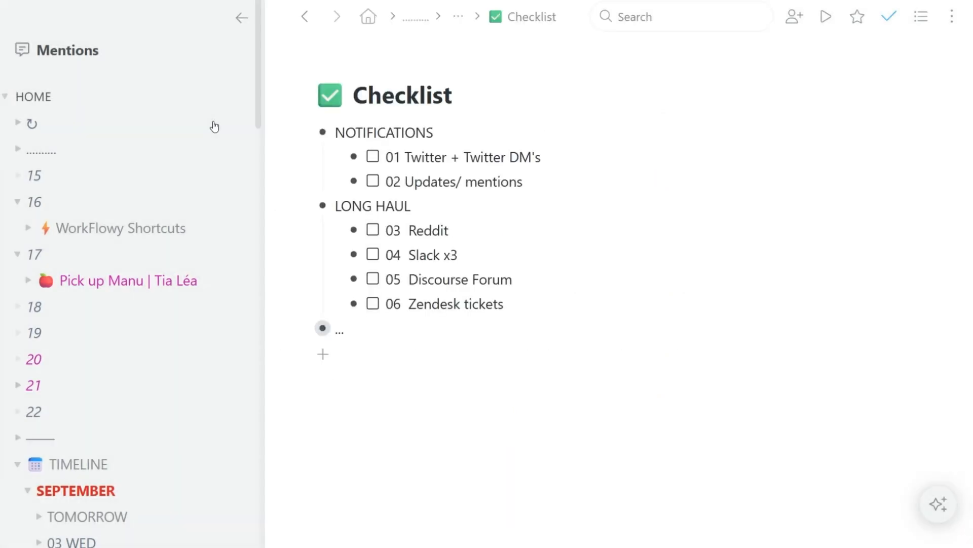
{"action": "key", "text": "ctrl+;"}
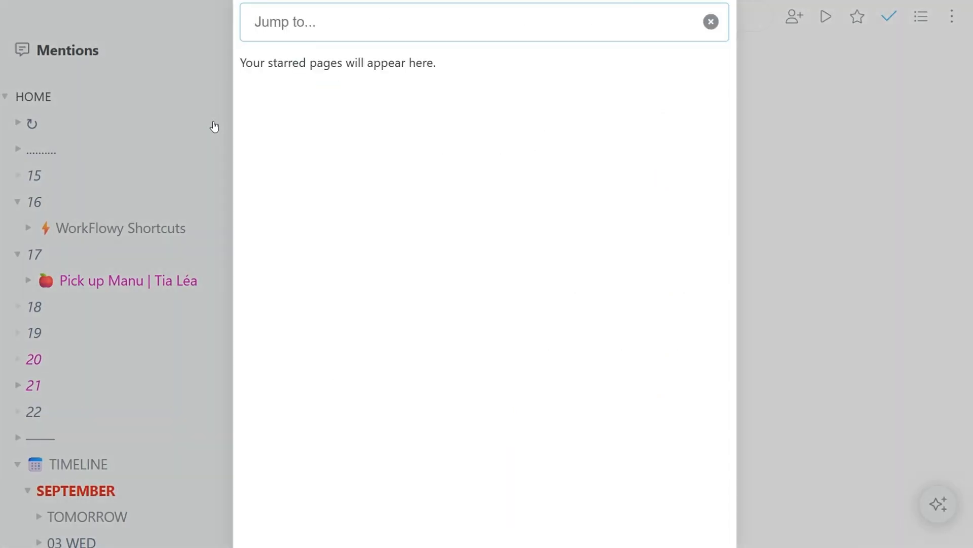
{"action": "type", "text": "cc"}
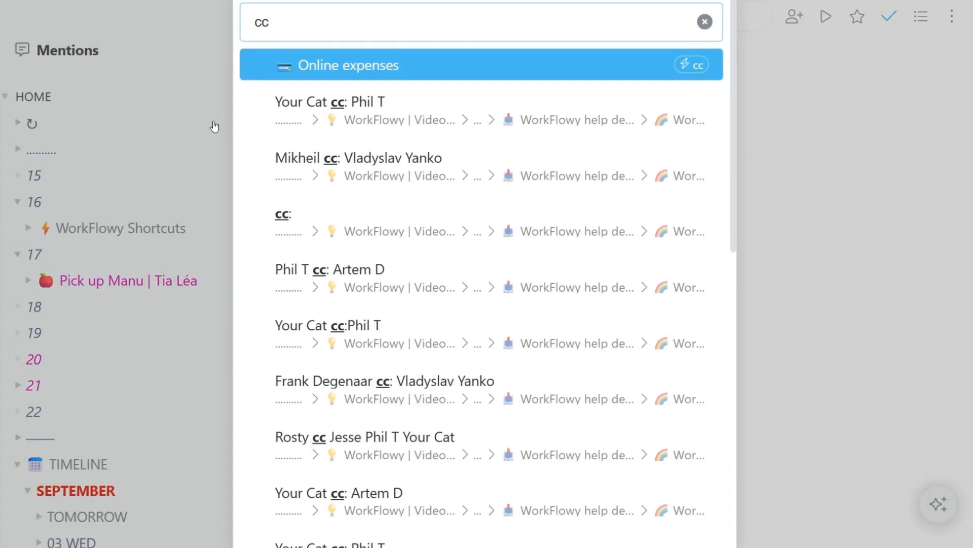
{"action": "key", "text": "Return"}
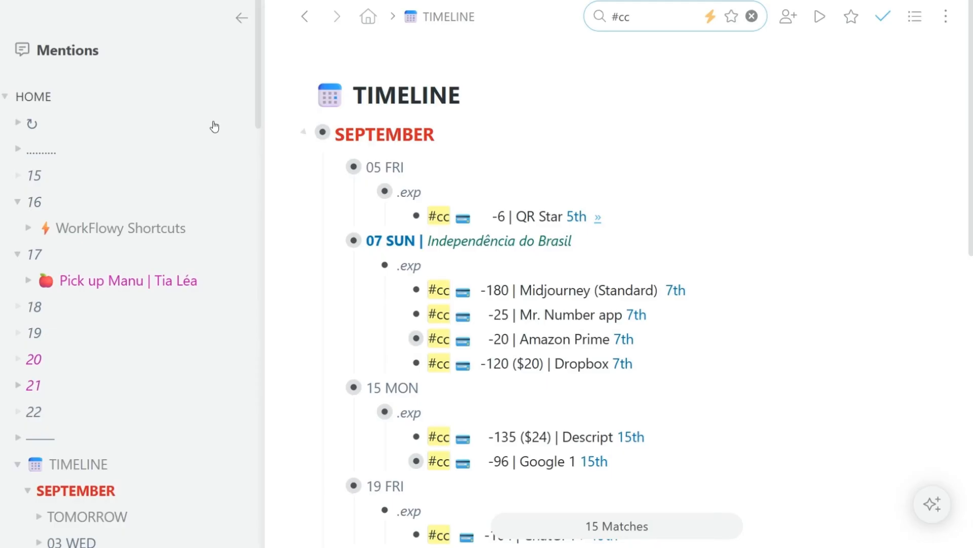
{"action": "key", "text": "ctrl+;"}
{"action": "type", "text": "ext"}
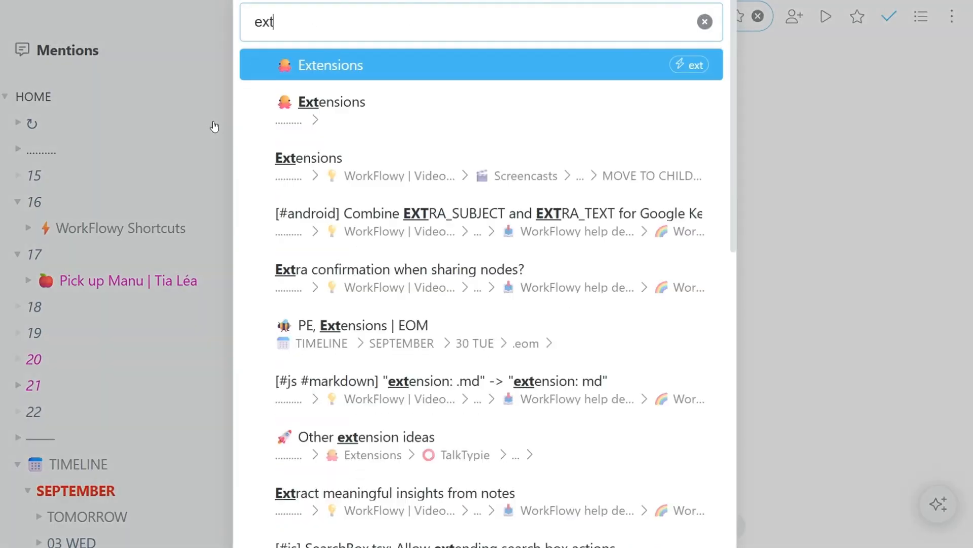
{"action": "key", "text": "Return"}
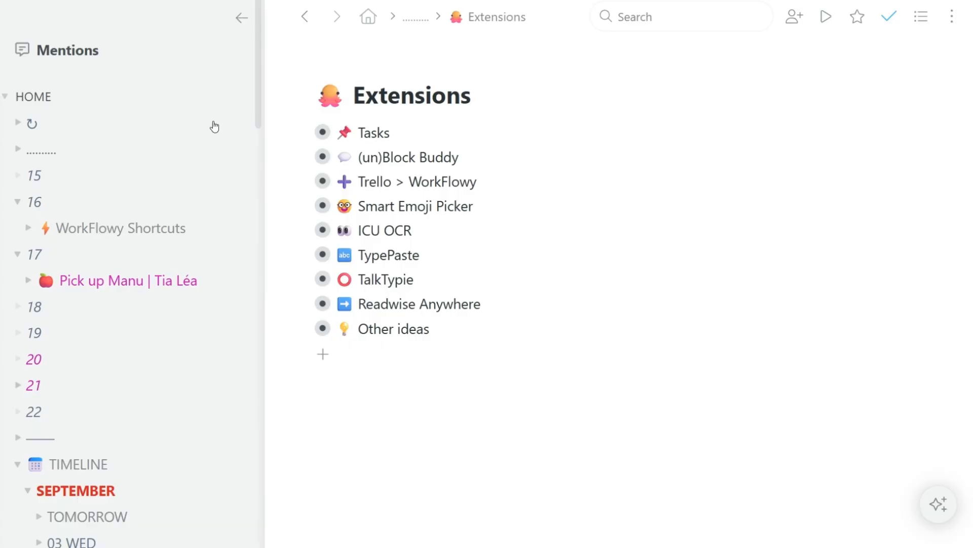
Step: Jump to WorkFlowy Shortcuts and mark Easy to remember done and collapsed
{"action": "key", "text": "ctrl+k"}
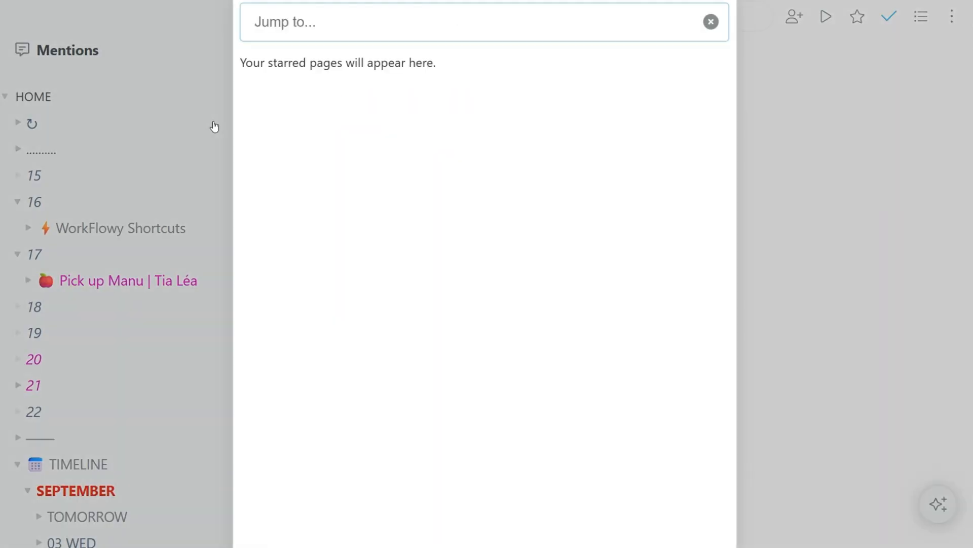
{"action": "type", "text": "bm"}
{"action": "key", "text": "Return"}
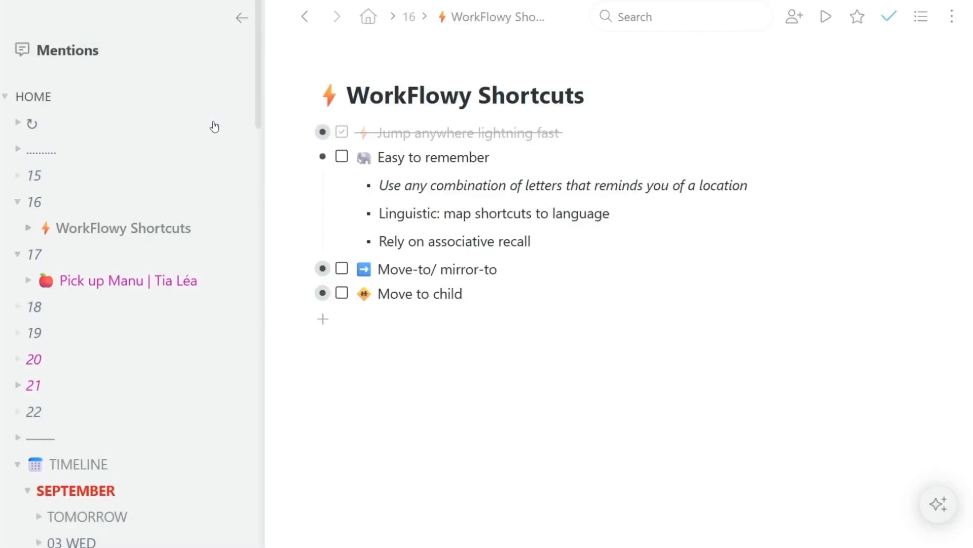
{"action": "left_click", "coordinate": [342, 157]}
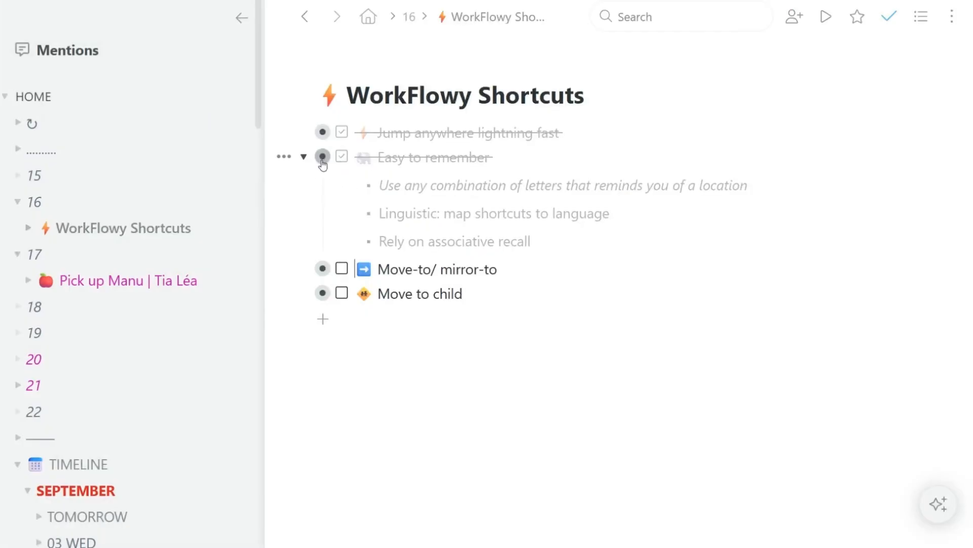
{"action": "left_click", "coordinate": [304, 157]}
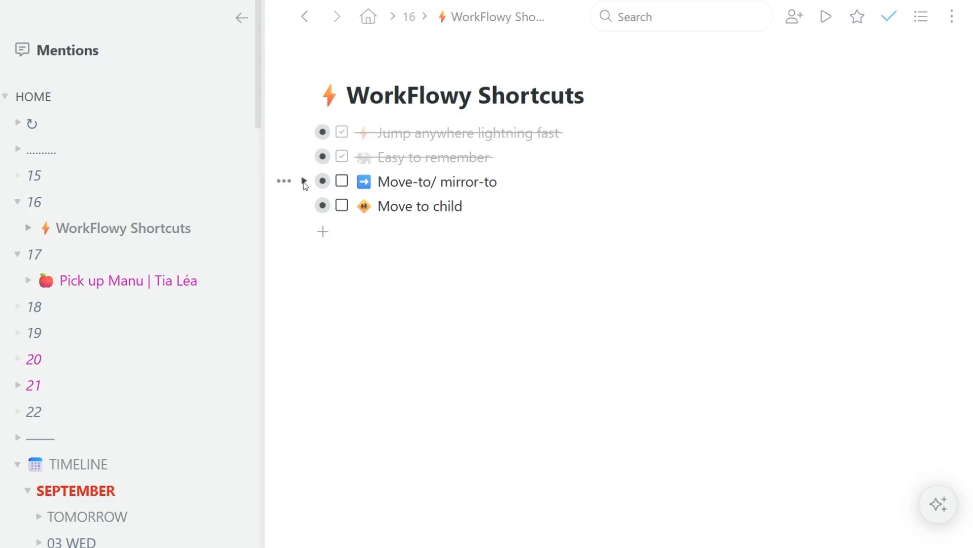
Step: Replace the '...' child of Move-to/ mirror-to with a robot face emoji item for Catch up on AI news
{"action": "left_click", "coordinate": [304, 182]}
{"action": "left_click", "coordinate": [432, 208]}
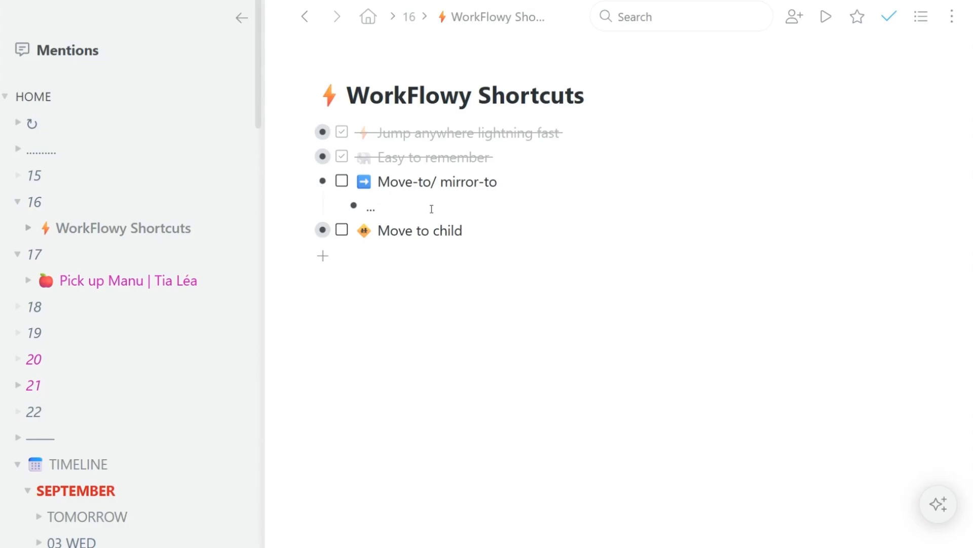
{"action": "key", "text": "BackSpace"}
{"action": "key", "text": "BackSpace"}
{"action": "key", "text": "colon"}
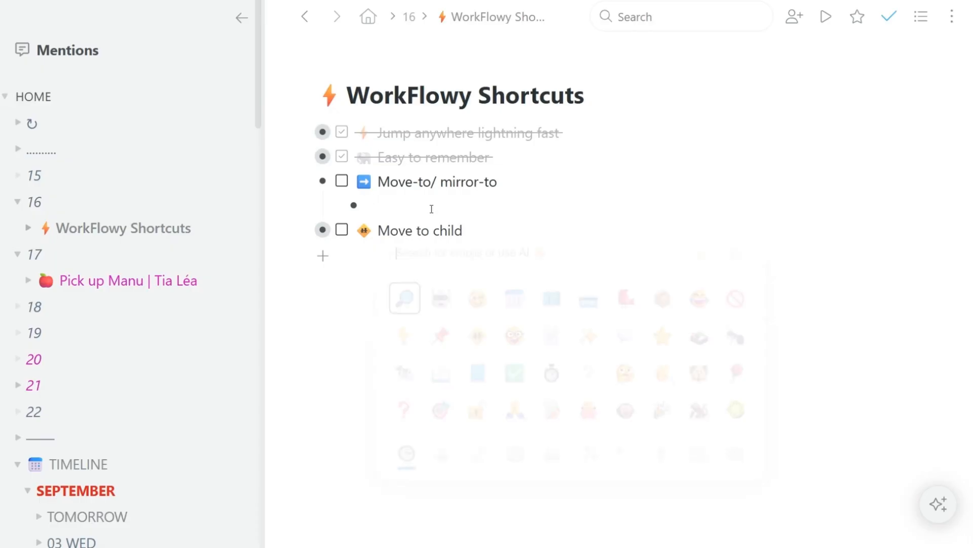
{"action": "left_click", "coordinate": [434, 296]}
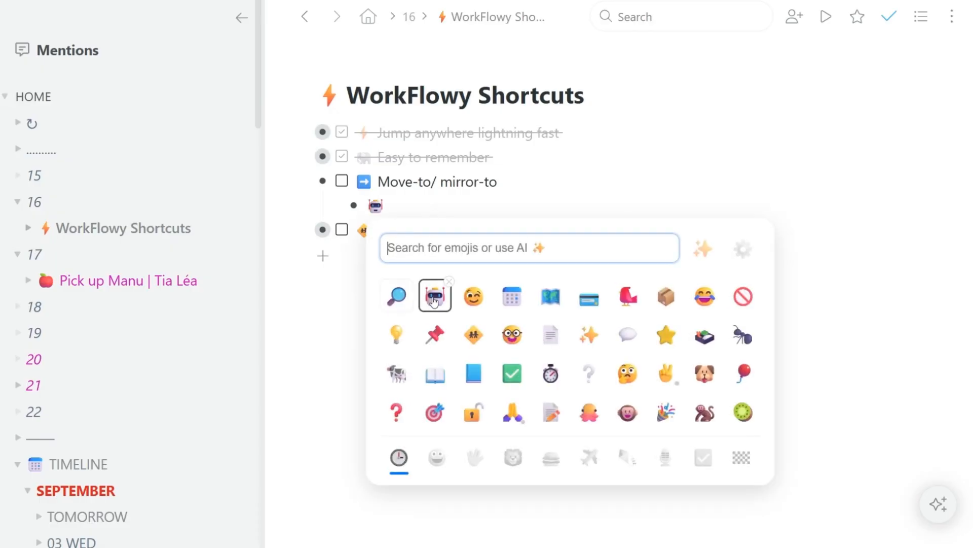
{"action": "key", "text": "Escape"}
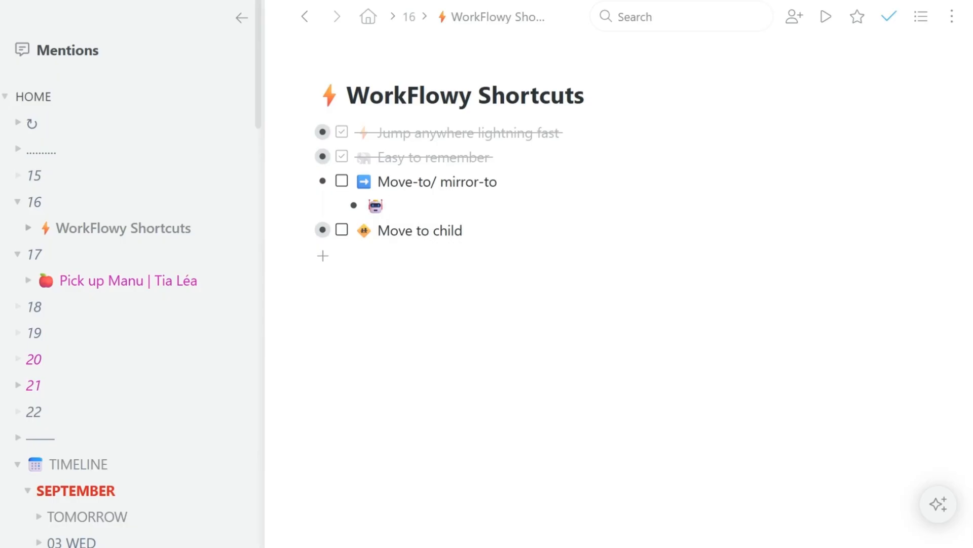
{"action": "type", "text": "Catch up on AI new"}
{"action": "type", "text": "s"}
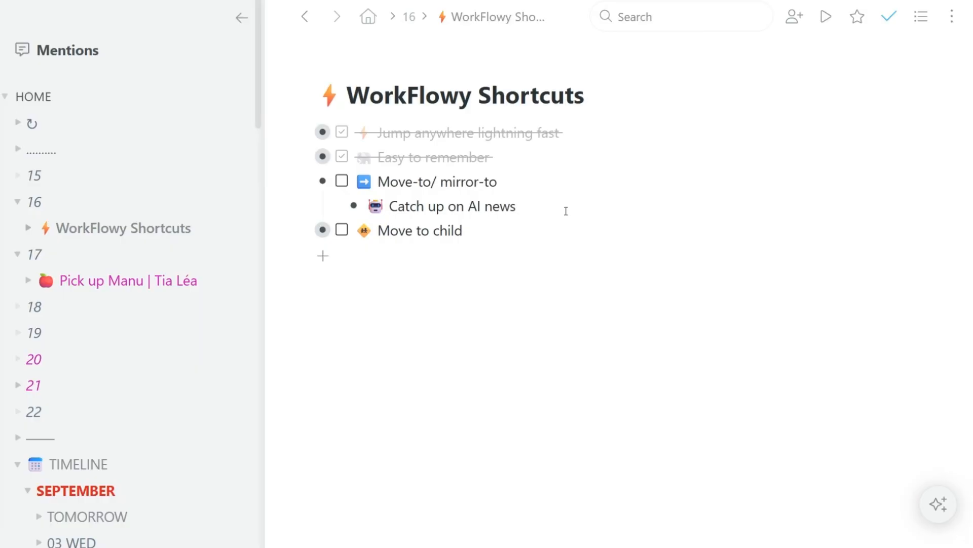
{"action": "mouse_move", "coordinate": [452, 207]}
{"action": "type", "text": " /"}
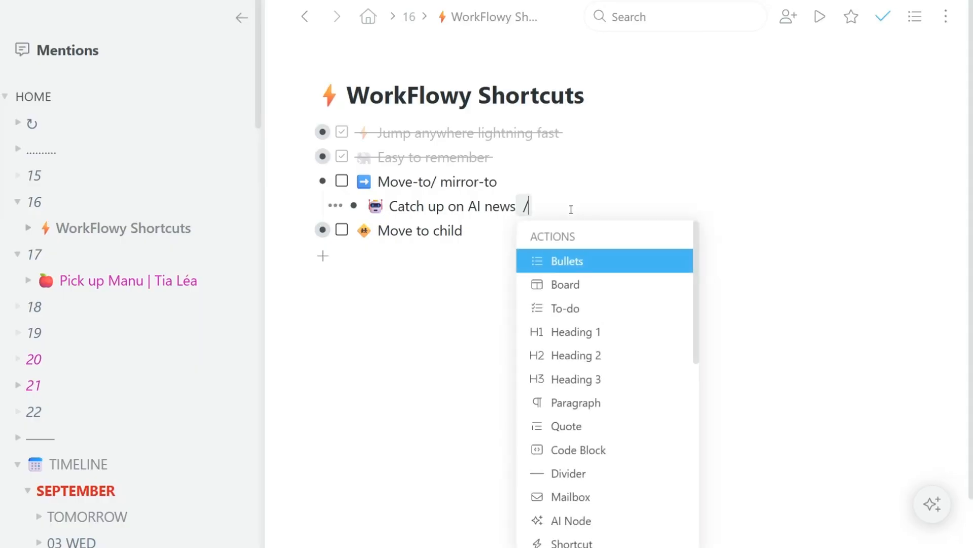
{"action": "type", "text": "mo"}
Step: Move Catch up on AI news to TOMORROW and expand TOMORROW in the sidebar to verify
{"action": "key", "text": "Return"}
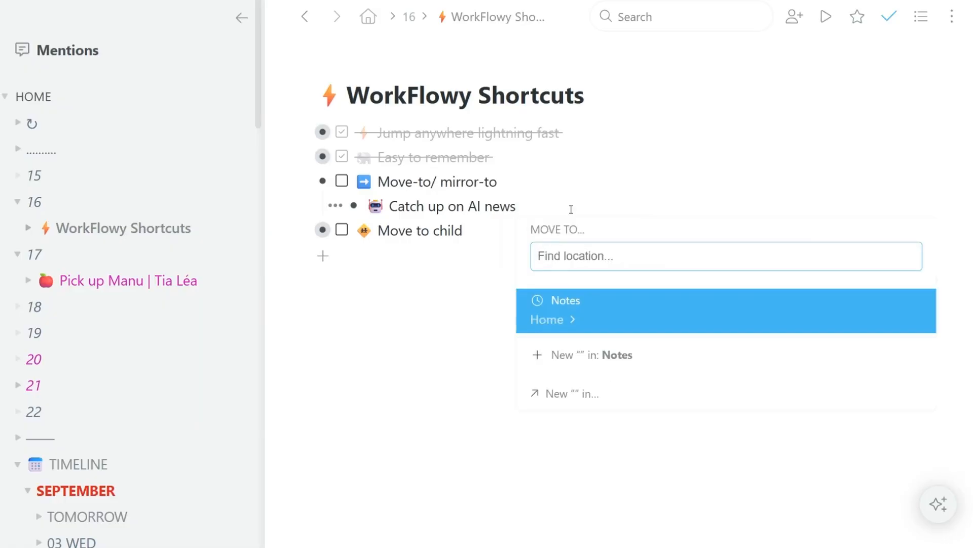
{"action": "type", "text": "t"}
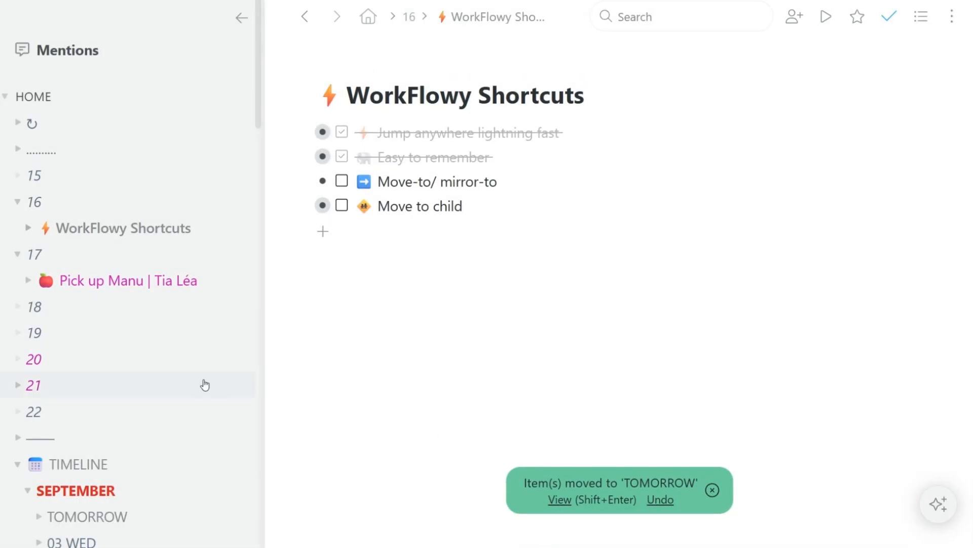
{"action": "scroll", "coordinate": [181, 384], "scroll_direction": "down", "scroll_amount": 1}
{"action": "scroll", "coordinate": [181, 384], "scroll_direction": "down", "scroll_amount": 3}
{"action": "scroll", "coordinate": [181, 384], "scroll_direction": "down", "scroll_amount": 2}
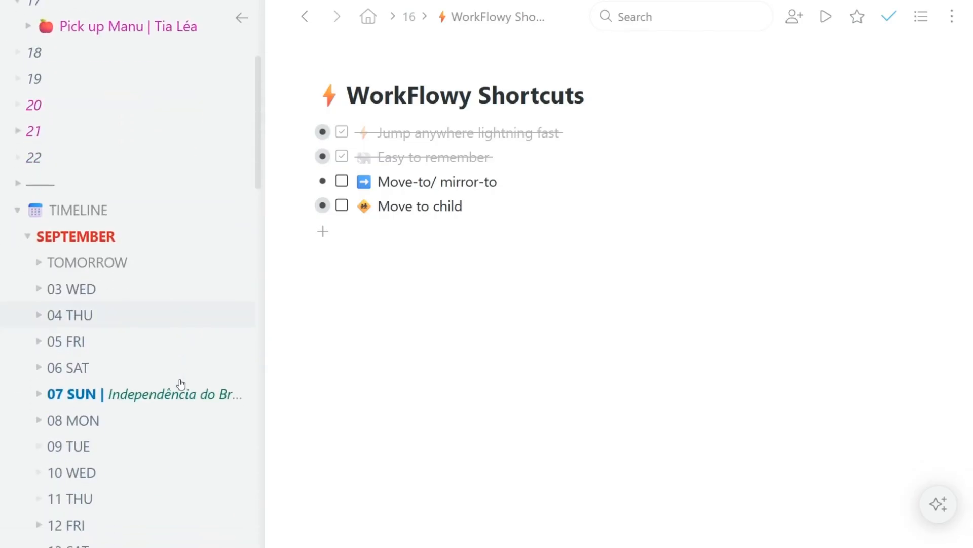
{"action": "scroll", "coordinate": [181, 385], "scroll_direction": "down", "scroll_amount": 1}
{"action": "left_click", "coordinate": [39, 249]}
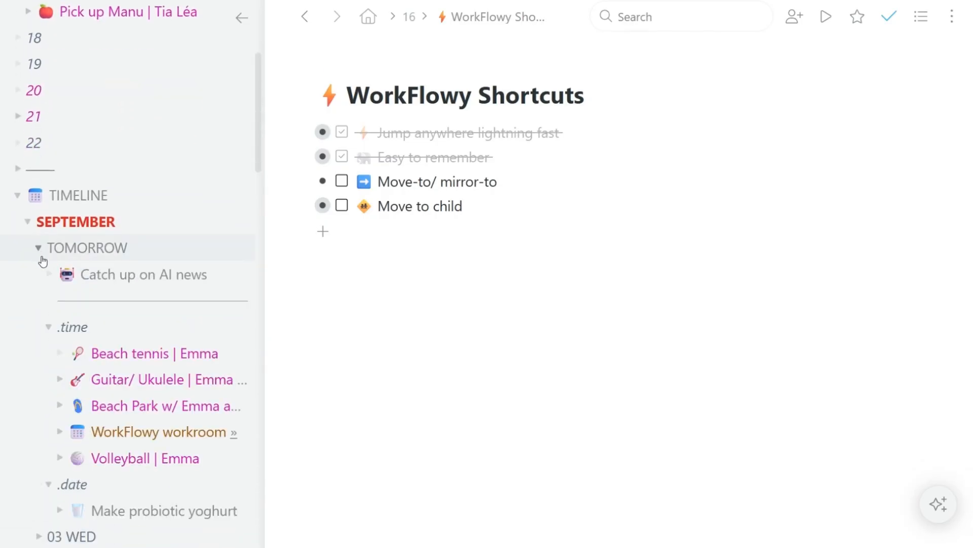
Step: Bring the item back under Move-to/ mirror-to and mirror it into TOMORROW
{"action": "left_click", "coordinate": [232, 283]}
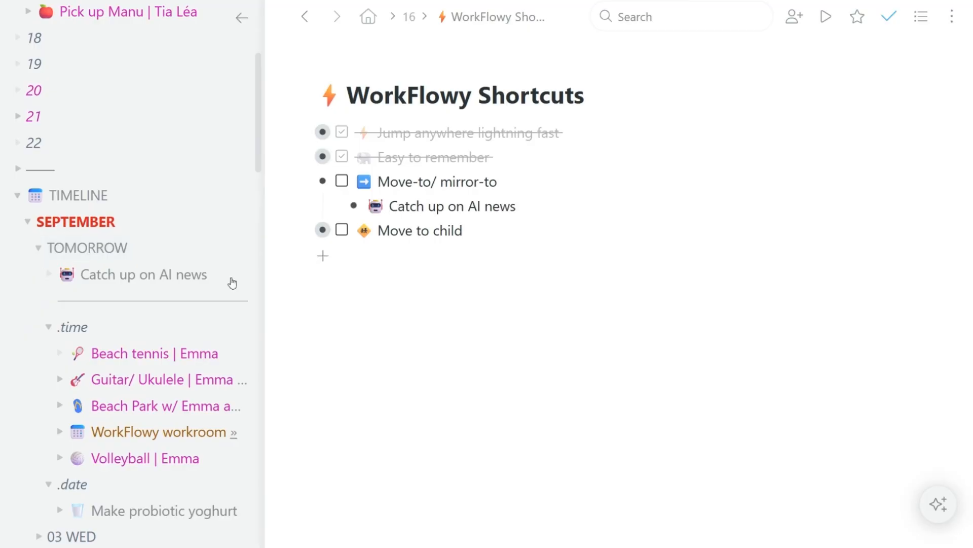
{"action": "left_click", "coordinate": [529, 204]}
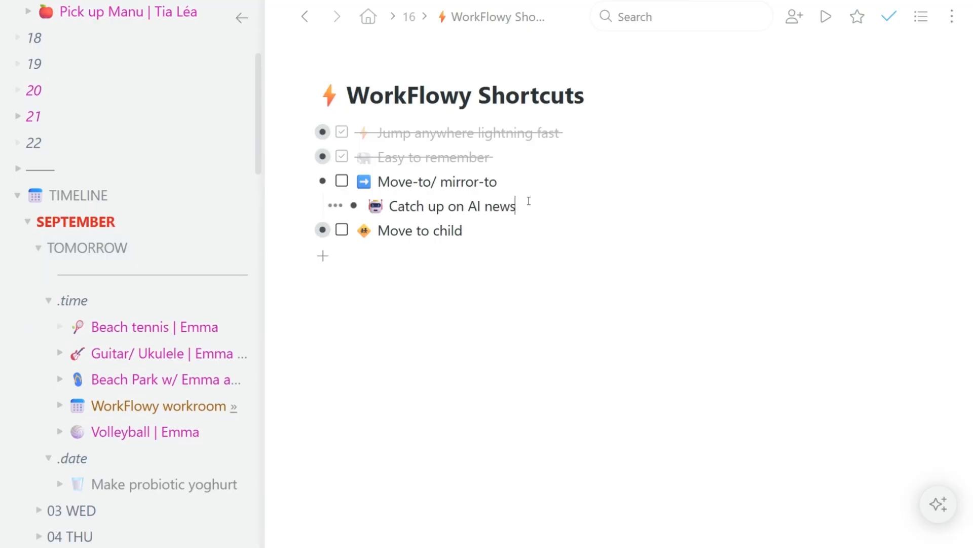
{"action": "type", "text": " /"}
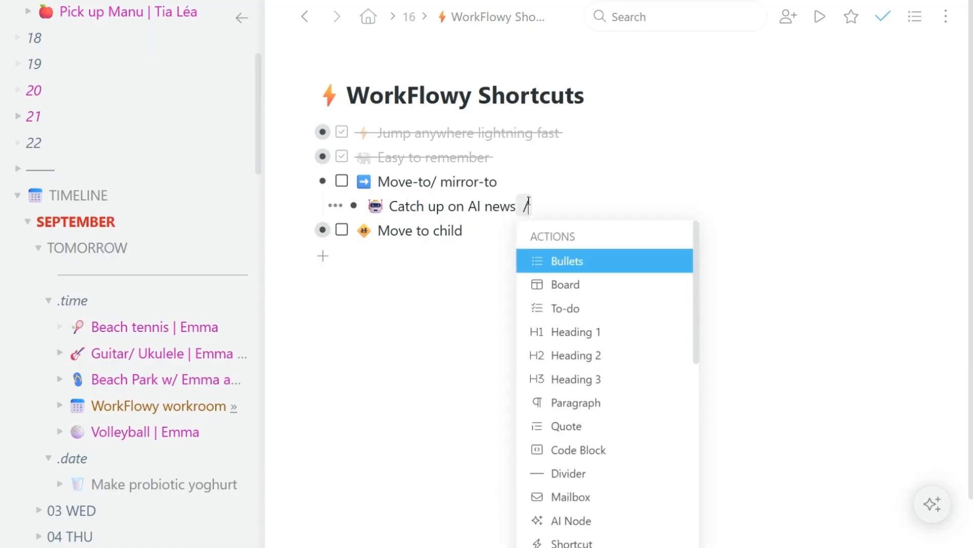
{"action": "type", "text": "mi"}
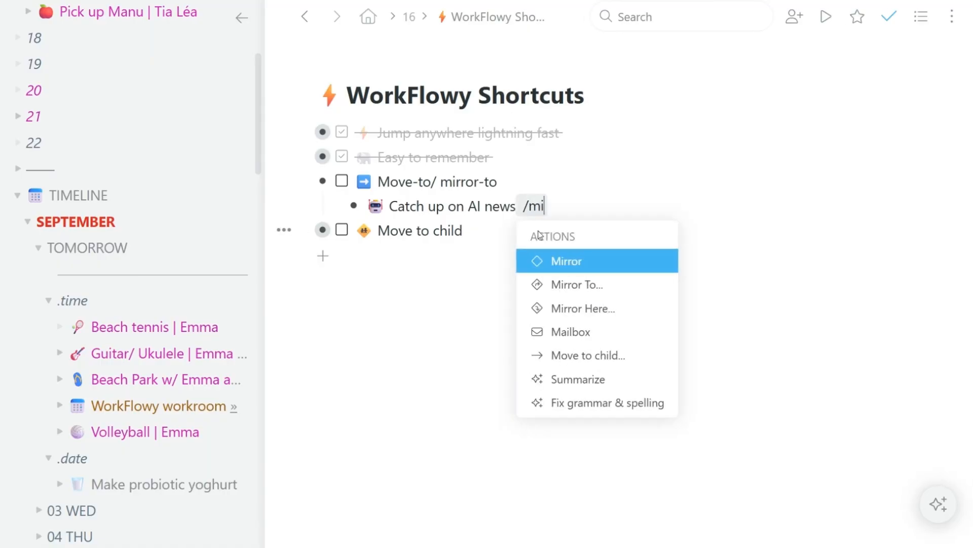
{"action": "left_click", "coordinate": [572, 285]}
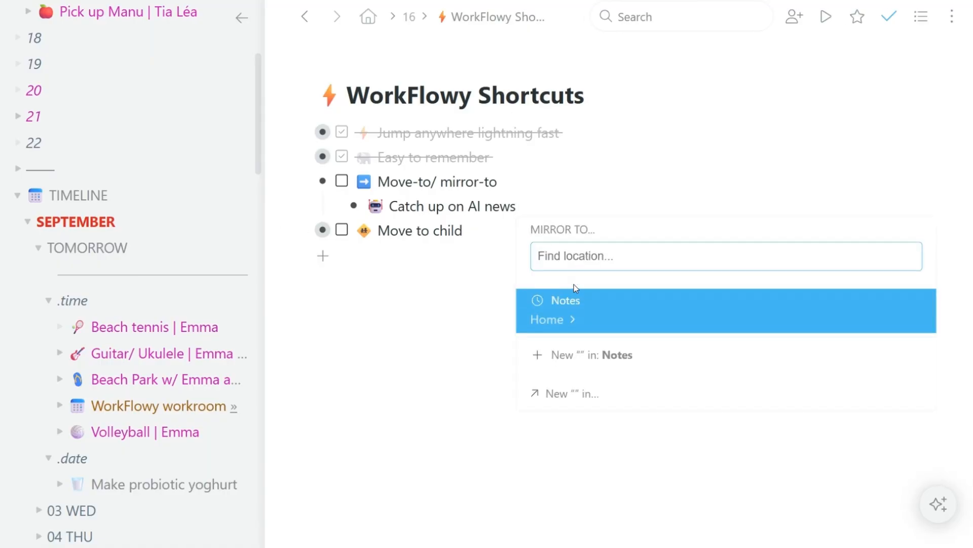
{"action": "type", "text": "tom"}
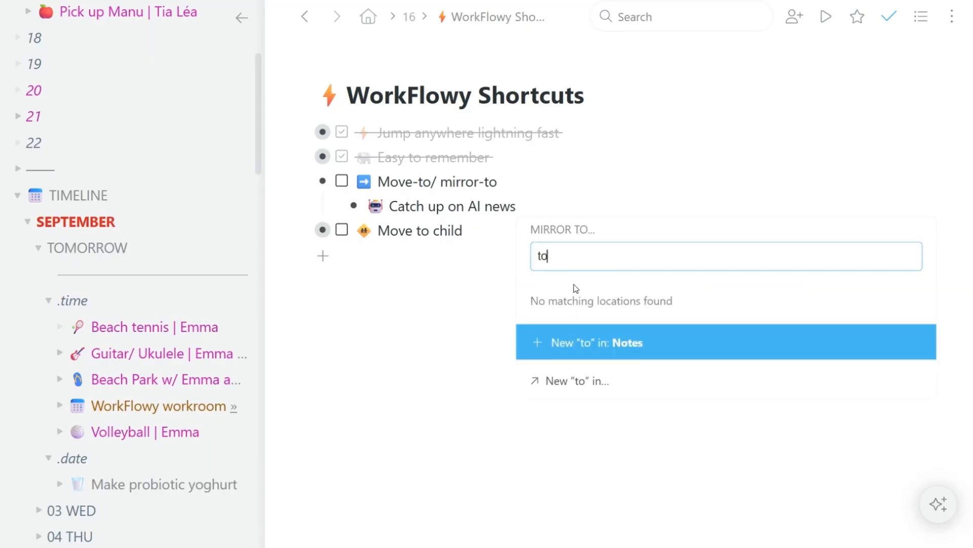
{"action": "key", "text": "Return"}
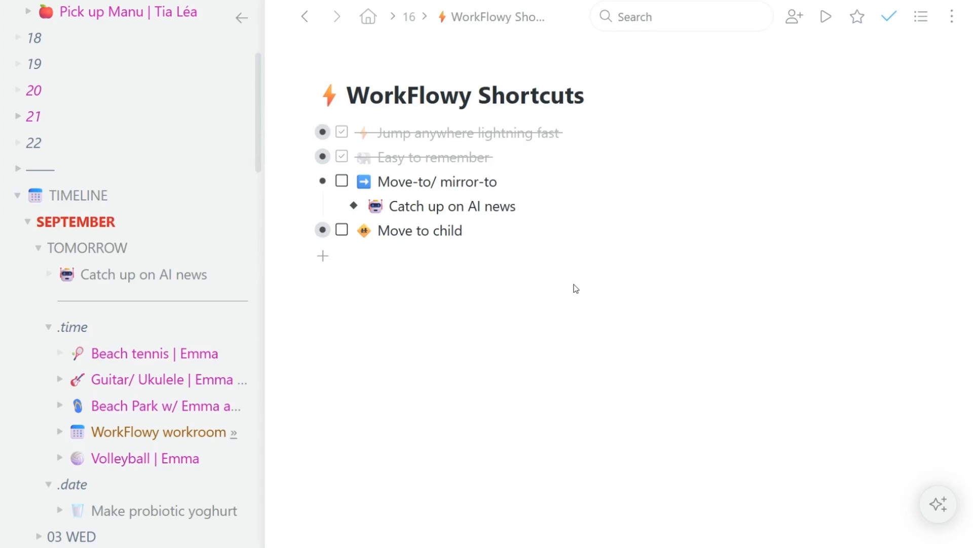
Step: Collapse Move-to/ mirror-to, mark it done, and expand Move to child to its placeholder
{"action": "mouse_move", "coordinate": [354, 228]}
{"action": "left_click", "coordinate": [304, 181]}
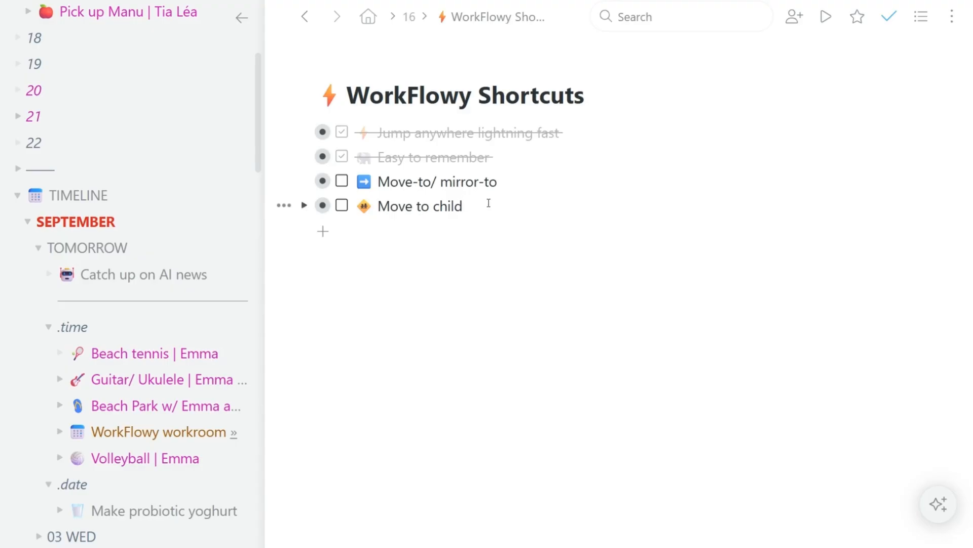
{"action": "left_click", "coordinate": [342, 182]}
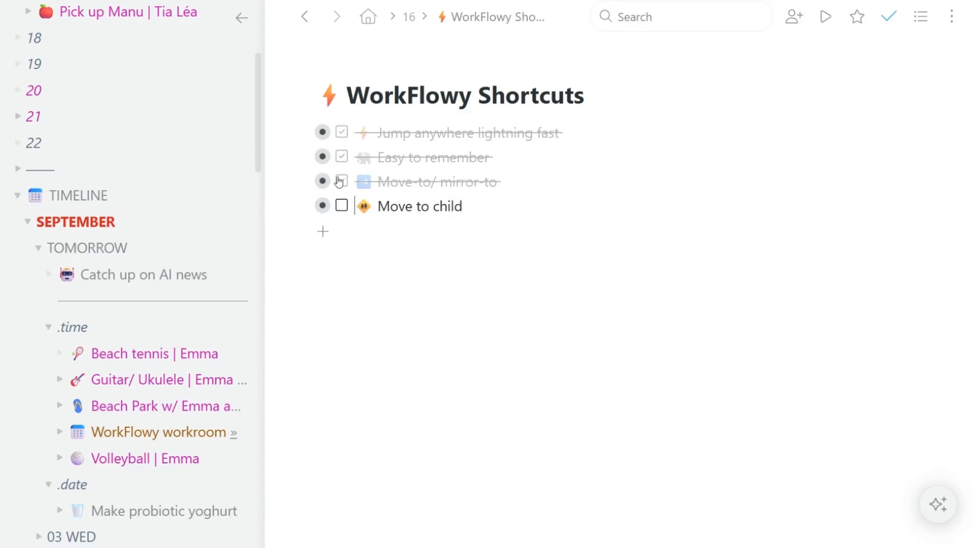
{"action": "left_click", "coordinate": [507, 206]}
{"action": "left_click", "coordinate": [305, 207]}
Step: Jump to TIMELINE and give SEPTEMBER the shortcut 'tm'
{"action": "key", "text": "ctrl+k"}
{"action": "type", "text": "t"}
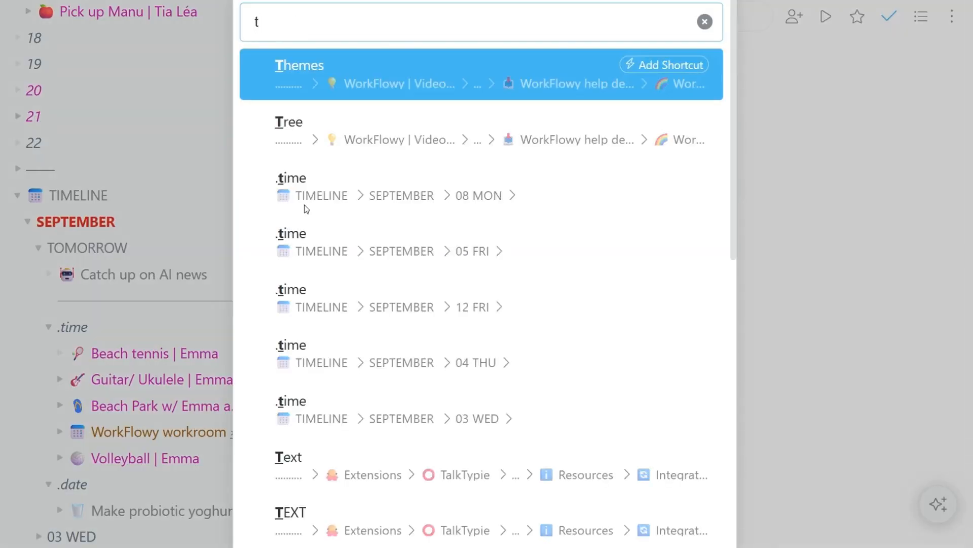
{"action": "type", "text": "l"}
{"action": "key", "text": "Return"}
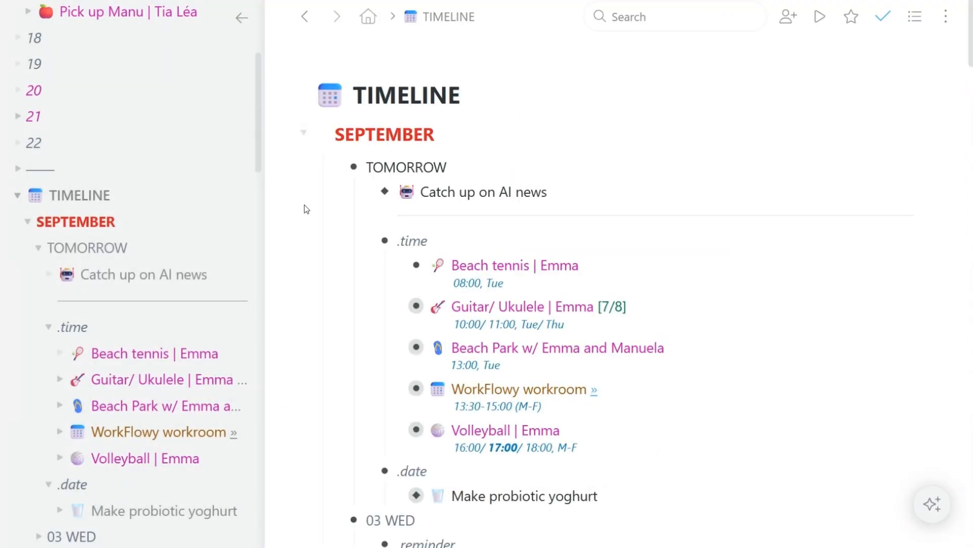
{"action": "mouse_move", "coordinate": [503, 130]}
{"action": "type", "text": "/sh"}
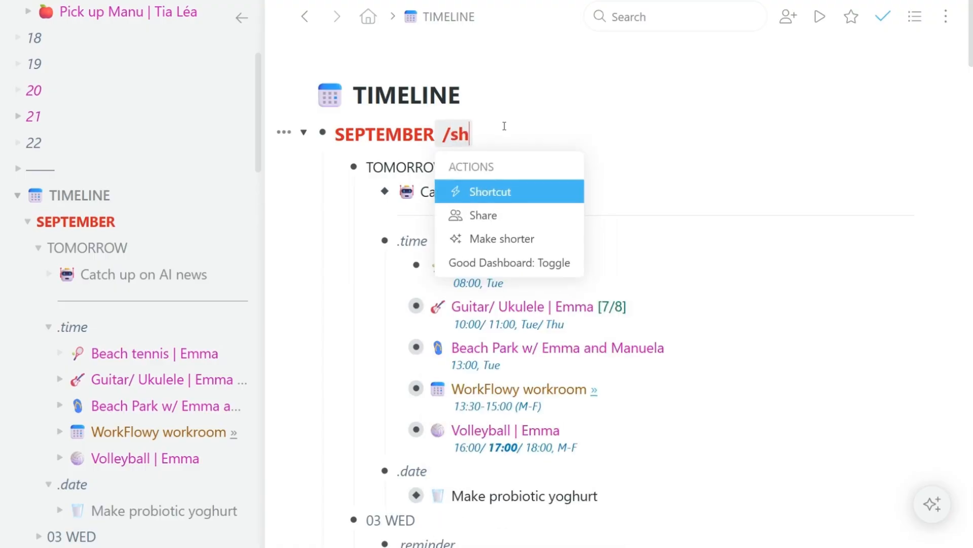
{"action": "key", "text": "Return"}
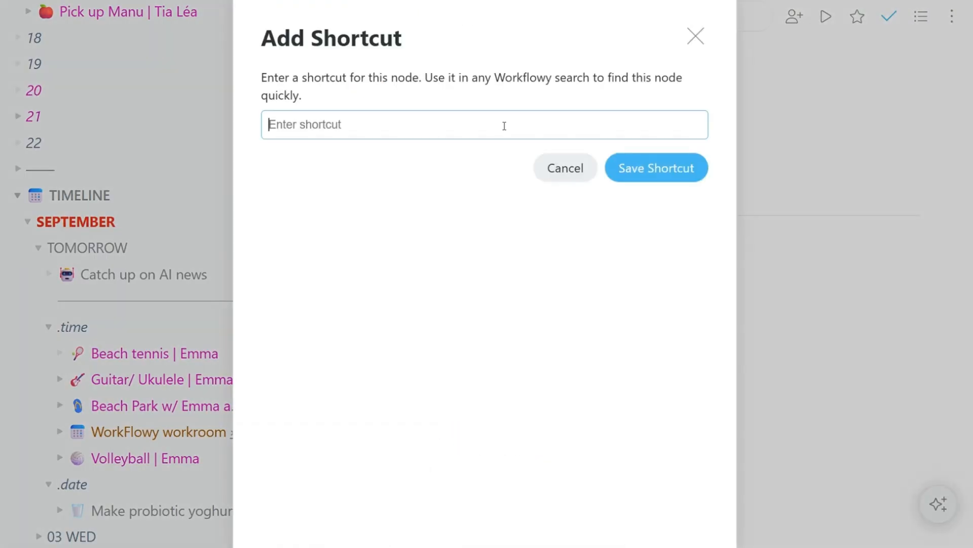
{"action": "type", "text": "tm"}
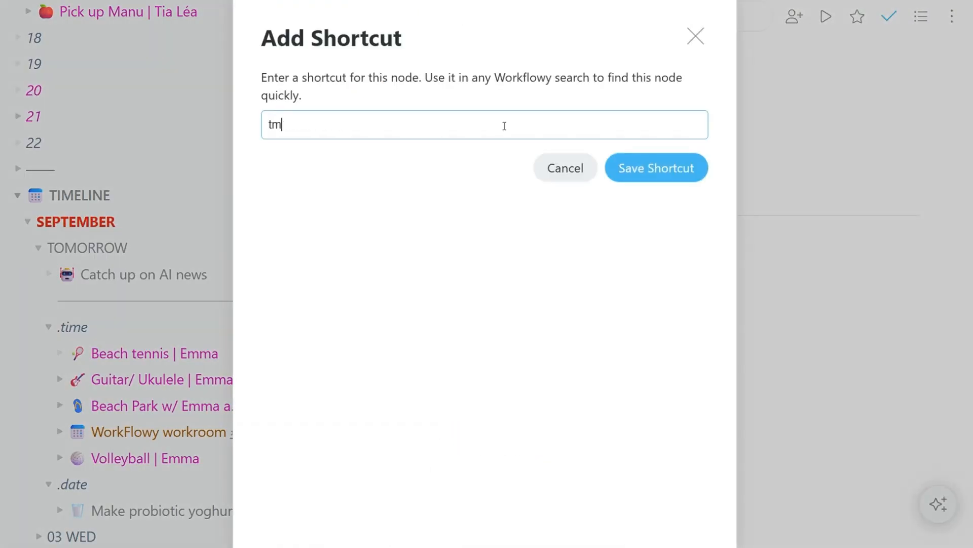
{"action": "key", "text": "Return"}
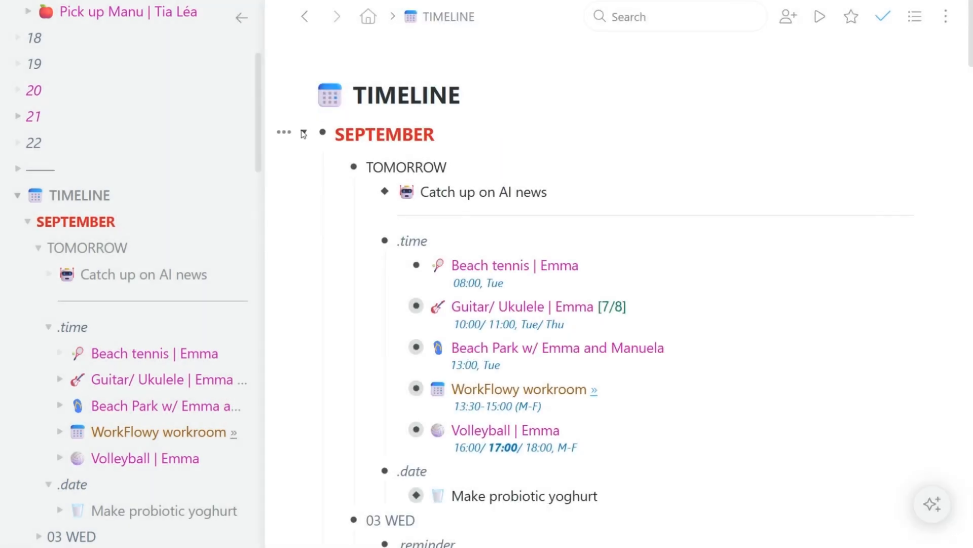
Step: Give OCTOBER the shortcut 'nm', collapsing and re-expanding SEPTEMBER around it
{"action": "left_click", "coordinate": [304, 133]}
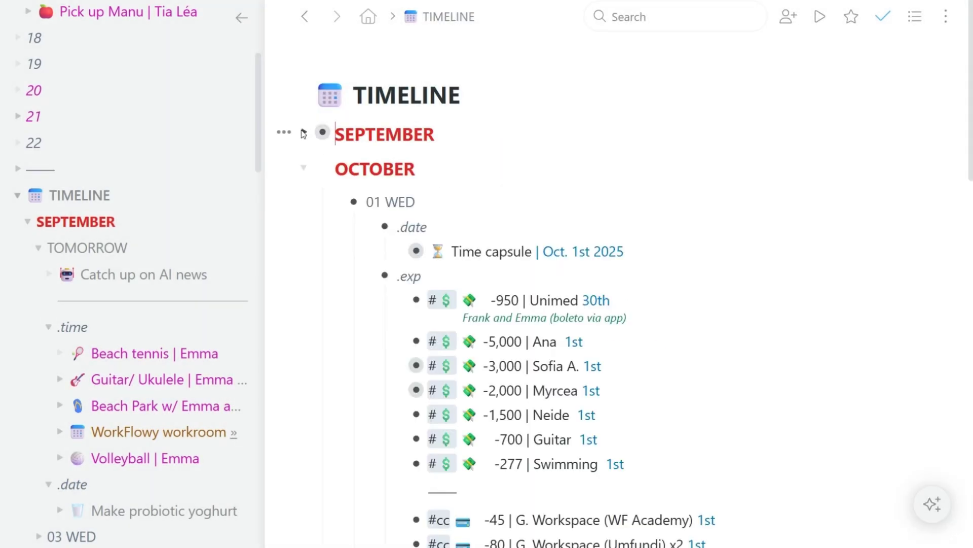
{"action": "left_click", "coordinate": [448, 166]}
{"action": "type", "text": "/sh"}
{"action": "key", "text": "Return"}
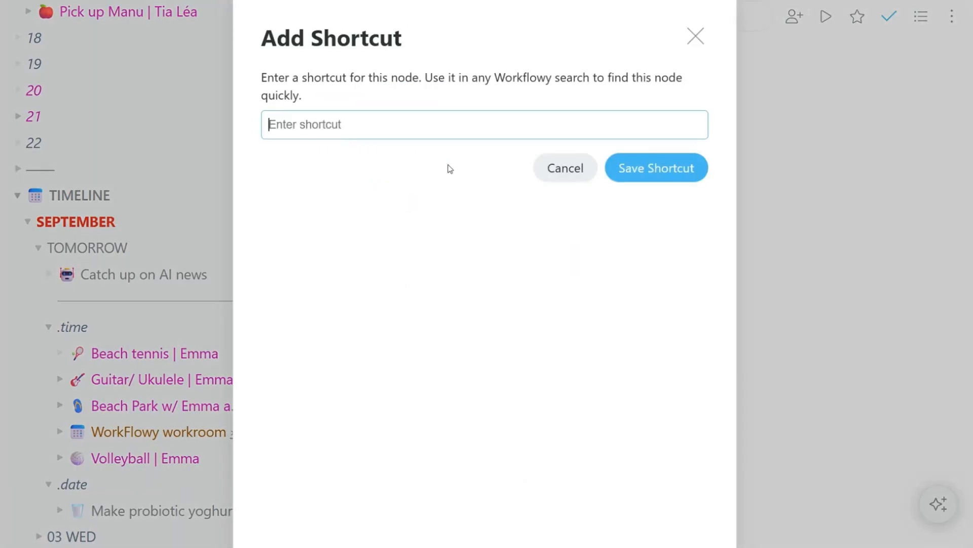
{"action": "type", "text": "nm"}
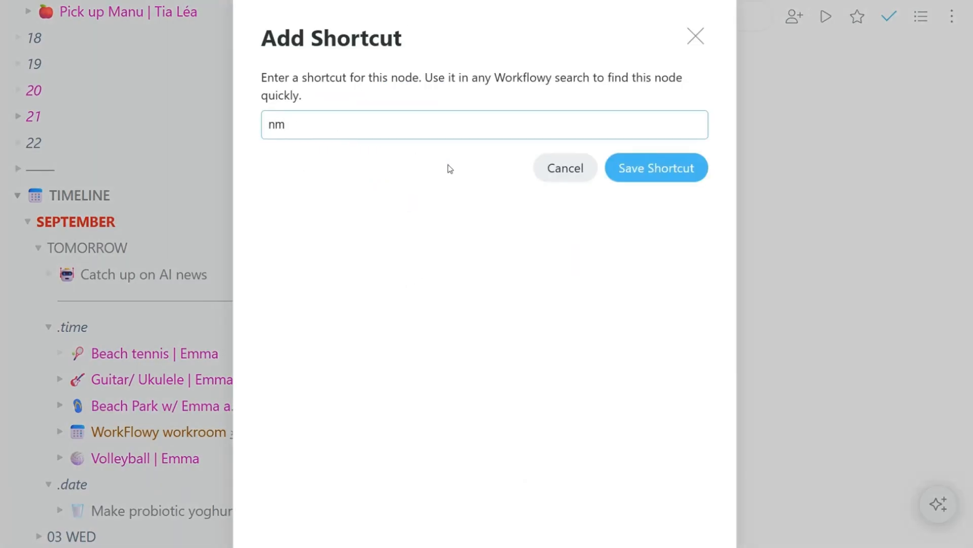
{"action": "key", "text": "Return"}
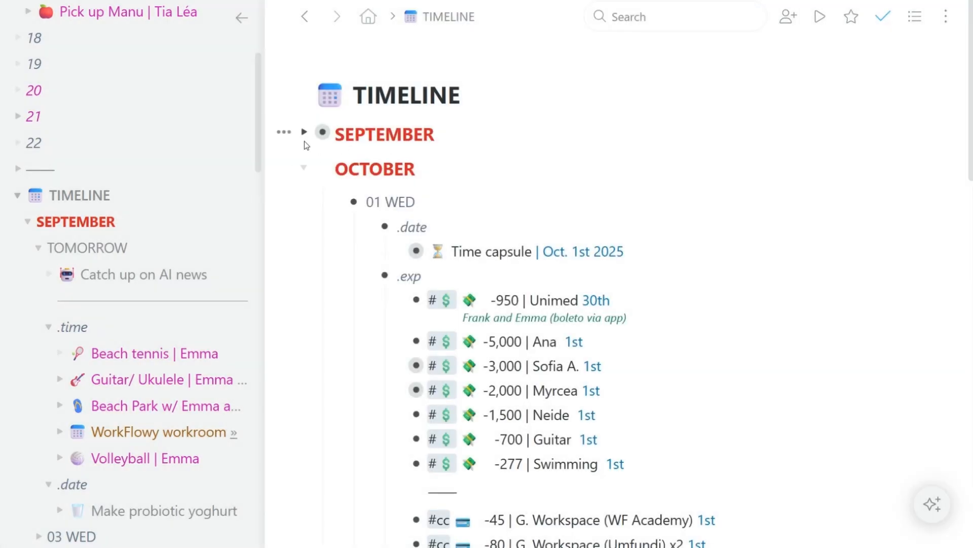
{"action": "left_click", "coordinate": [305, 133]}
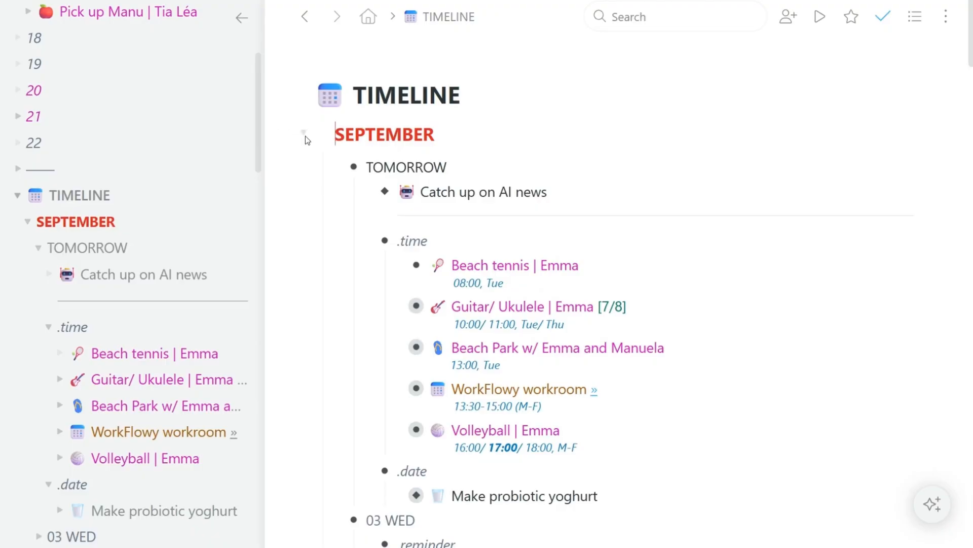
Step: Back on WorkFlowy Shortcuts, replace the placeholder child with a pushpin emoji item Buy pepper spray for Emma
{"action": "left_click", "coordinate": [306, 17]}
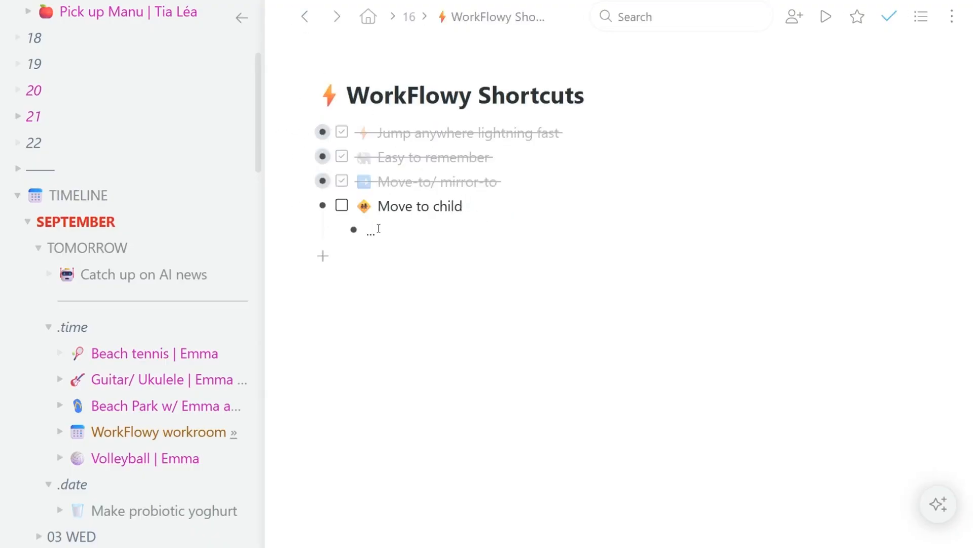
{"action": "key", "text": "BackSpace"}
{"action": "key", "text": "BackSpace"}
{"action": "key", "text": "BackSpace"}
{"action": "key", "text": "colon"}
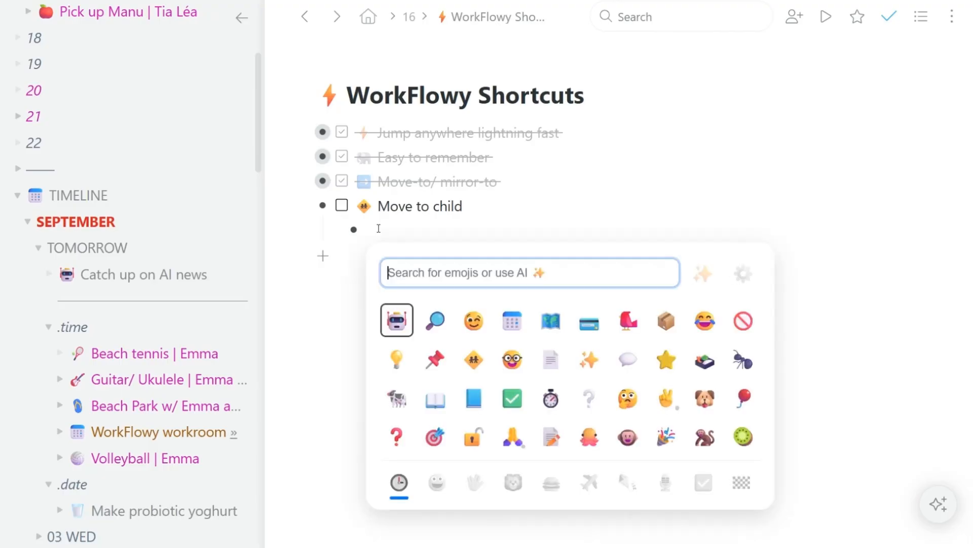
{"action": "left_click", "coordinate": [436, 359]}
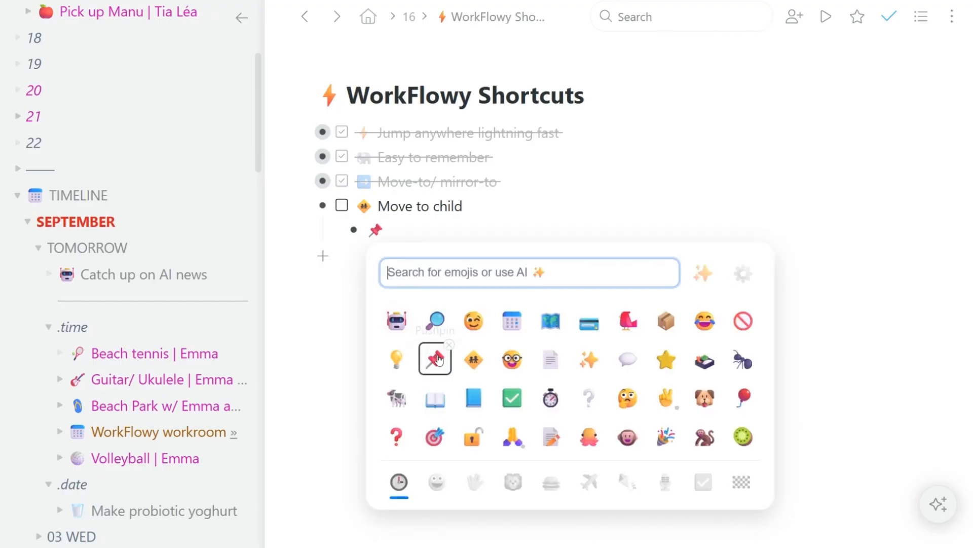
{"action": "key", "text": "Escape"}
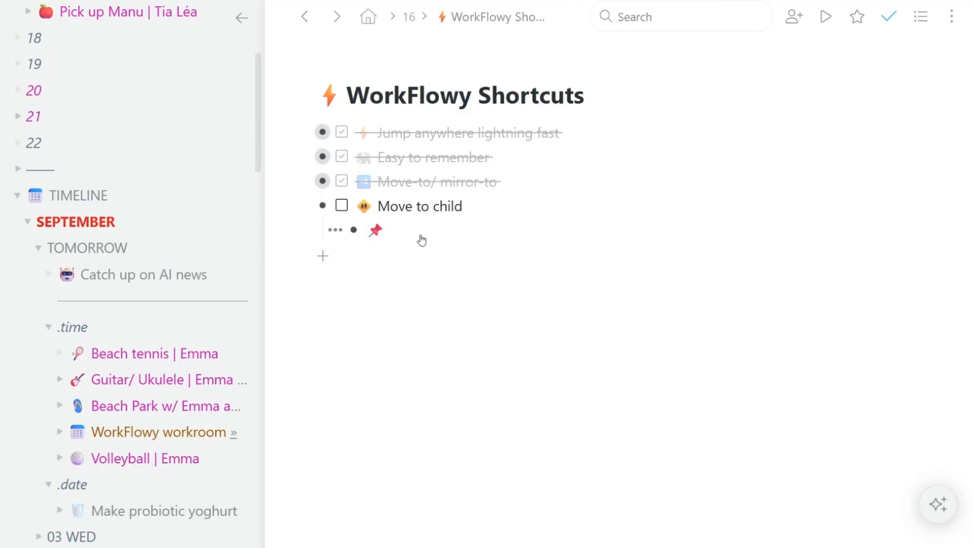
{"action": "type", "text": "Buy pepper spray"}
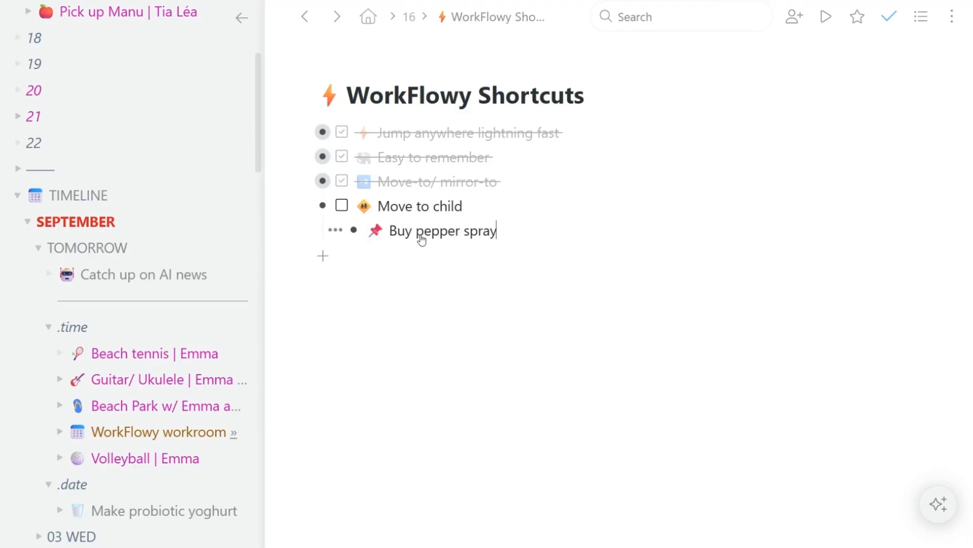
{"action": "type", "text": " for Emma "}
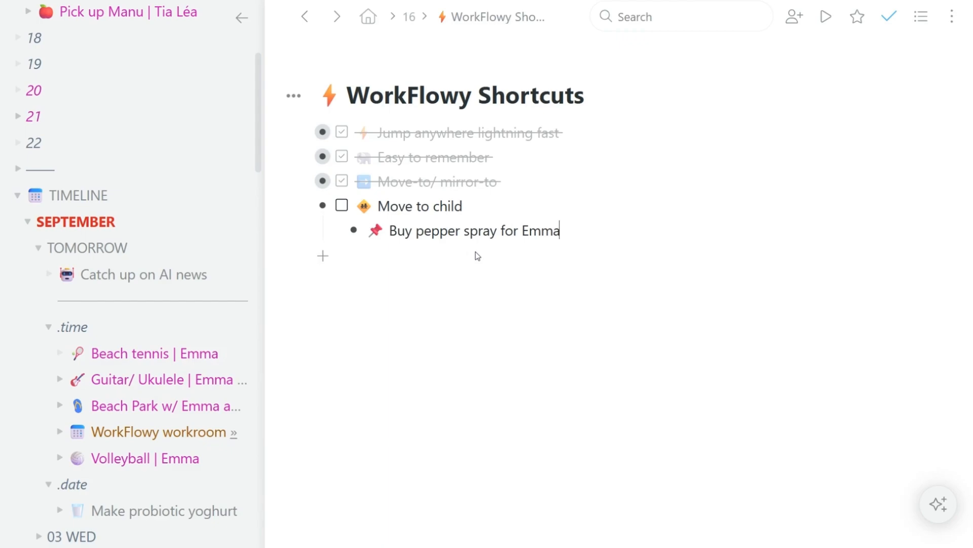
{"action": "type", "text": "/"}
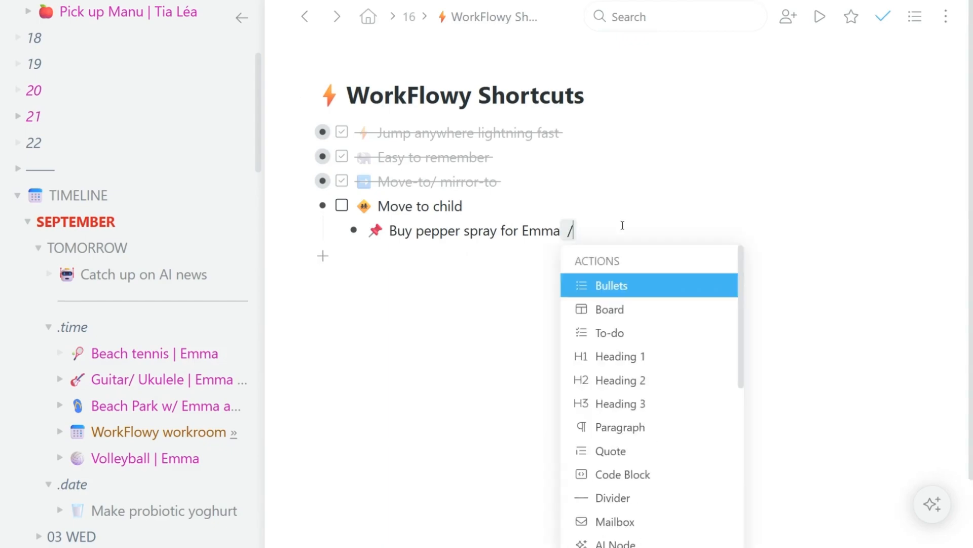
{"action": "type", "text": "mo"}
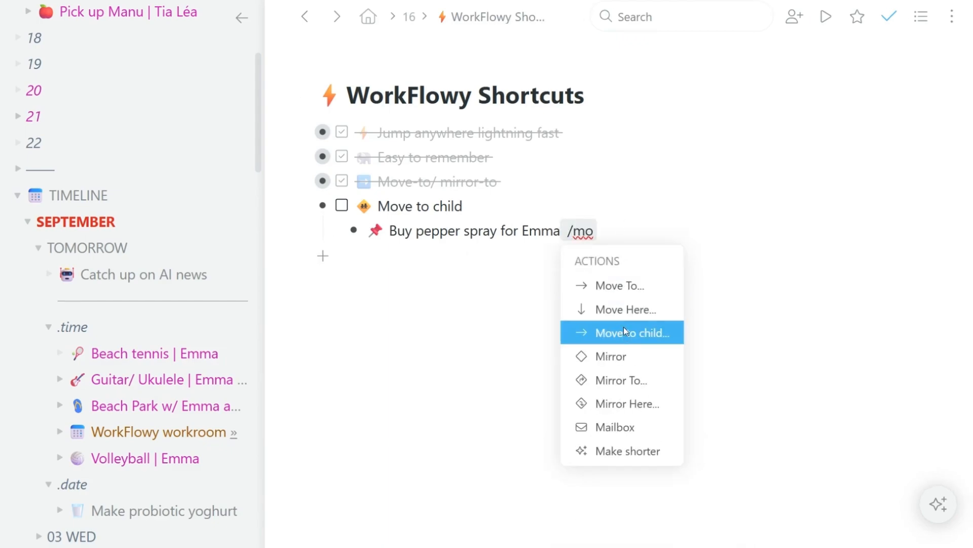
Step: Move the item via Move to child into SEPTEMBER > 15 MON of the TIMELINE
{"action": "left_click", "coordinate": [624, 333]}
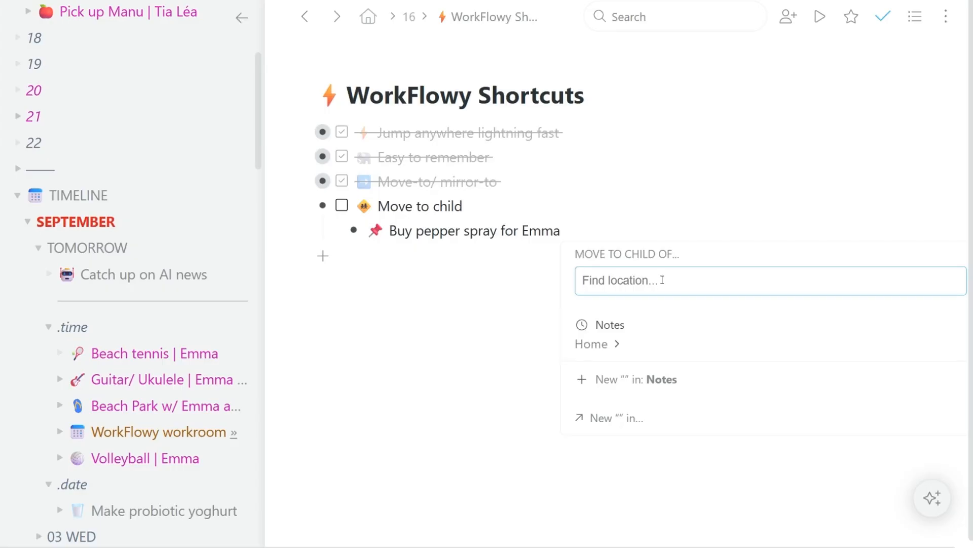
{"action": "type", "text": "tm"}
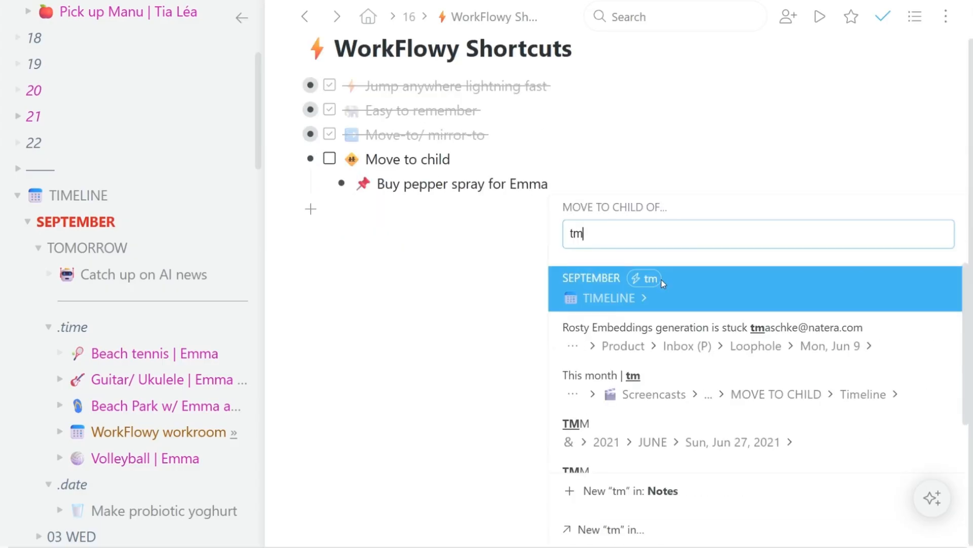
{"action": "left_click", "coordinate": [661, 280]}
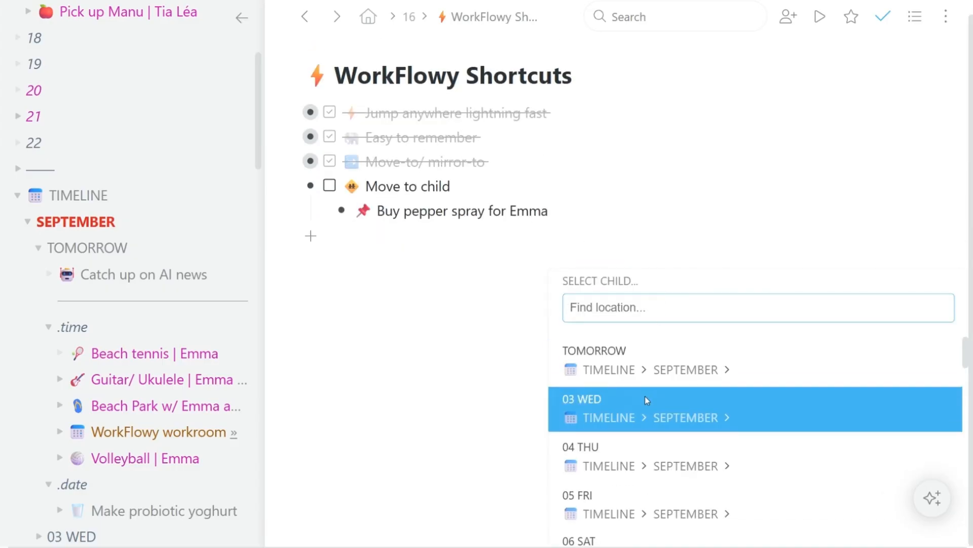
{"action": "scroll", "coordinate": [645, 397], "scroll_direction": "down", "scroll_amount": 2}
{"action": "scroll", "coordinate": [645, 397], "scroll_direction": "down", "scroll_amount": 1}
{"action": "scroll", "coordinate": [645, 396], "scroll_direction": "down", "scroll_amount": 1}
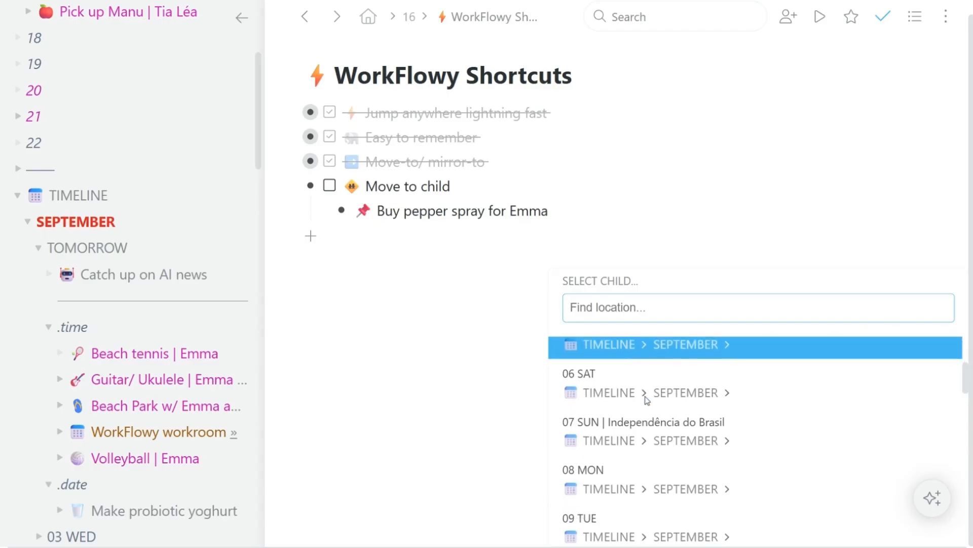
{"action": "scroll", "coordinate": [646, 396], "scroll_direction": "down", "scroll_amount": 1}
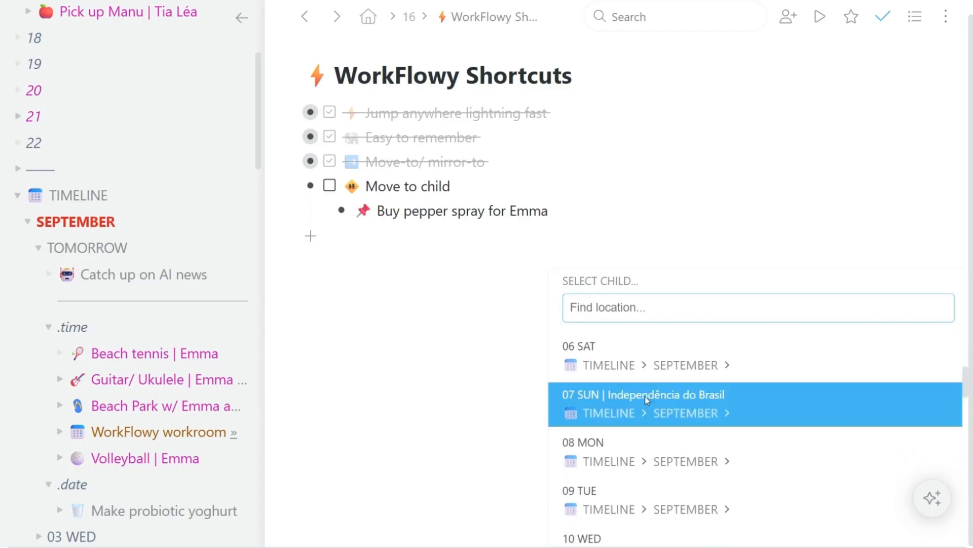
{"action": "type", "text": "15"}
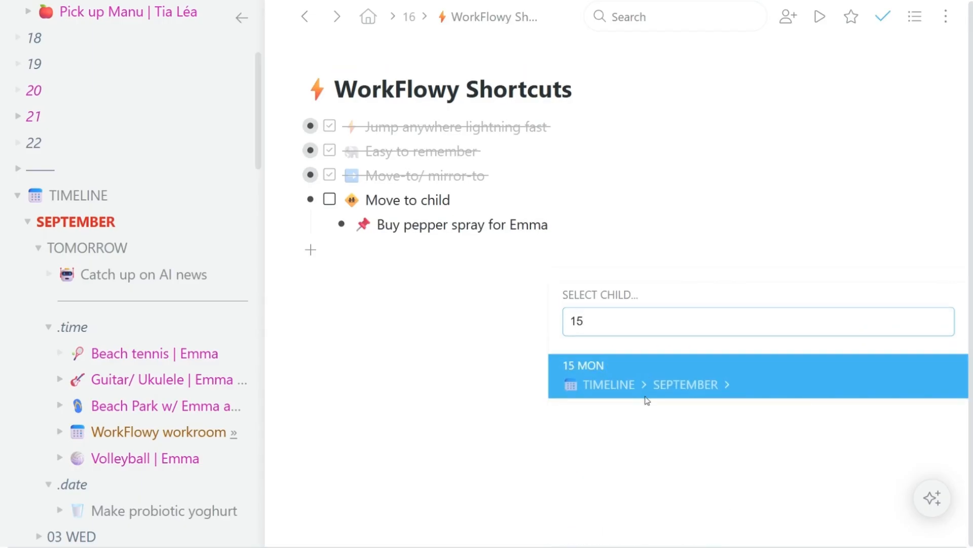
{"action": "key", "text": "Return"}
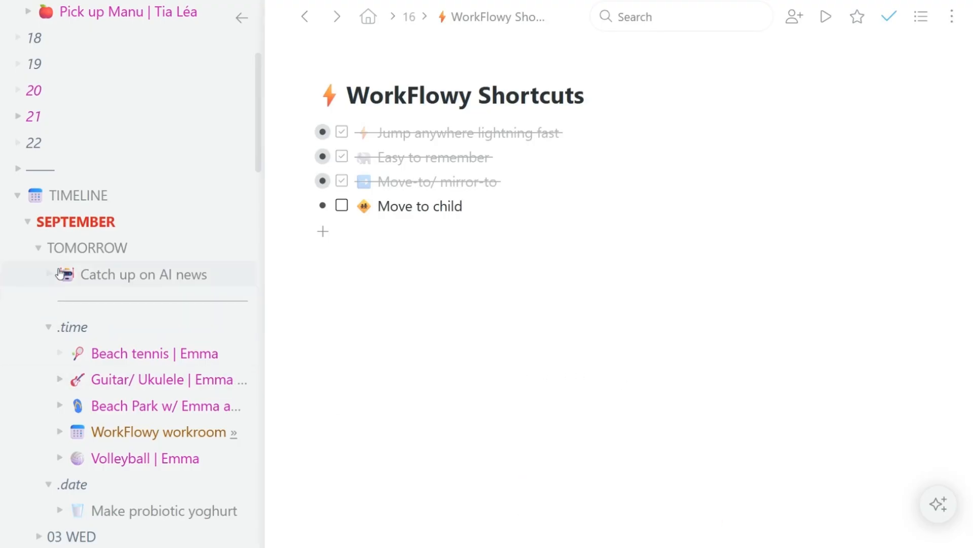
Step: Collapse TOMORROW and peek into 15 MON to confirm Buy pepper spray for Emma is there
{"action": "left_click", "coordinate": [38, 249]}
{"action": "scroll", "coordinate": [36, 256], "scroll_direction": "down", "scroll_amount": 2}
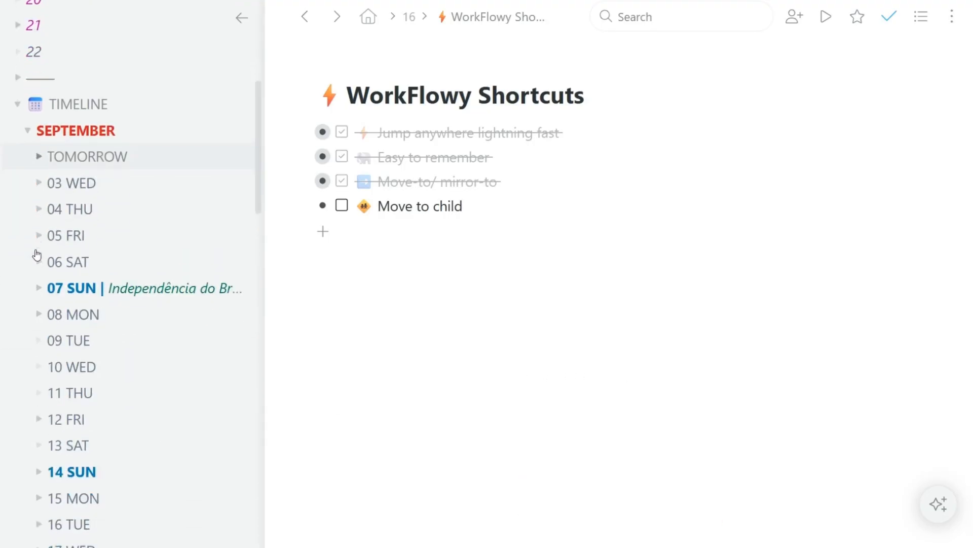
{"action": "scroll", "coordinate": [37, 256], "scroll_direction": "down", "scroll_amount": 3}
{"action": "scroll", "coordinate": [36, 257], "scroll_direction": "down", "scroll_amount": 2}
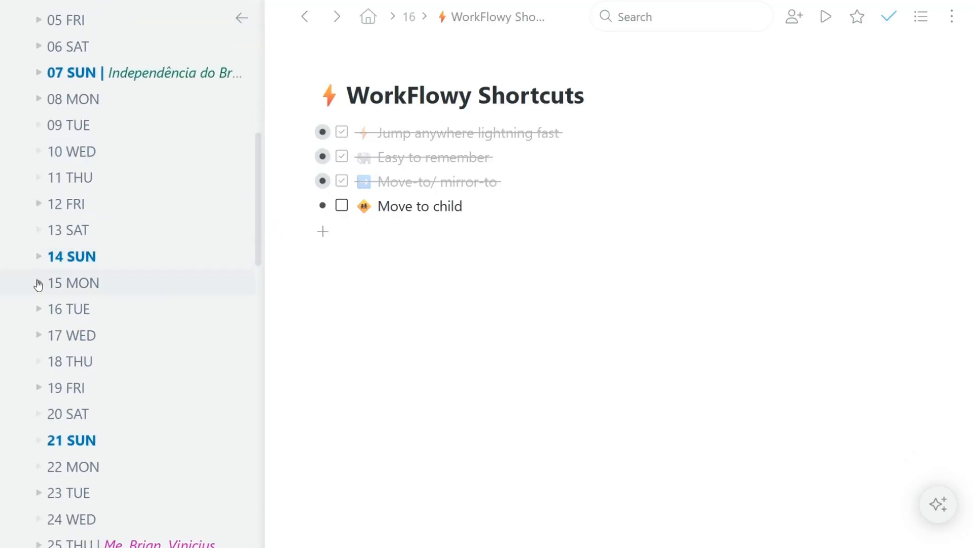
{"action": "left_click", "coordinate": [38, 283]}
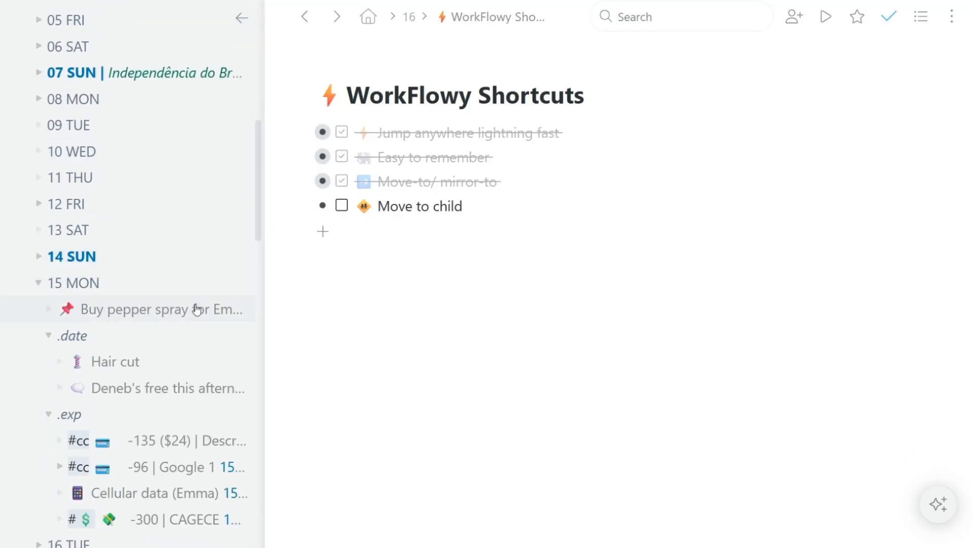
{"action": "left_click", "coordinate": [39, 283]}
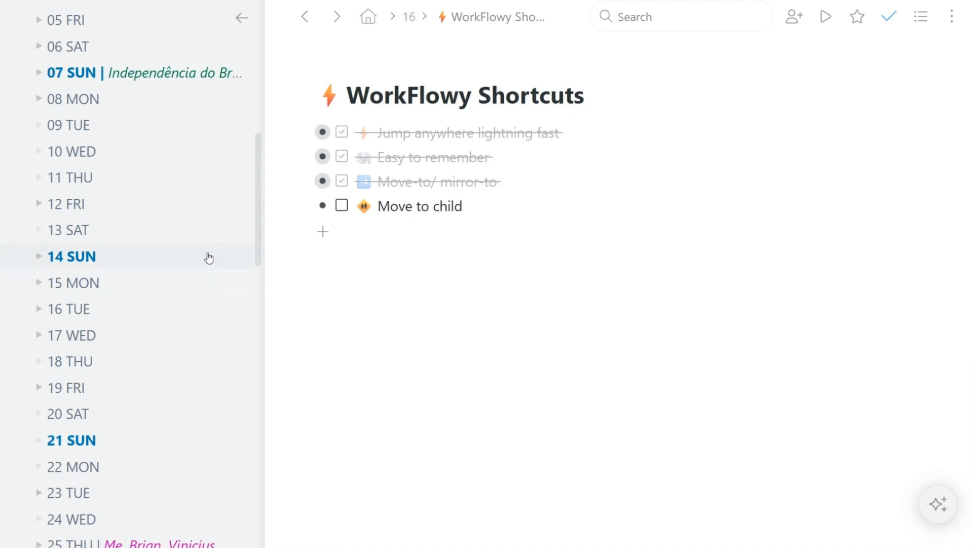
Step: Add a new plain bullet below Move to child, briefly checking the emoji picker before dismissing it
{"action": "left_click", "coordinate": [323, 231]}
{"action": "key", "text": "ctrl+Return"}
{"action": "key", "text": "super+period"}
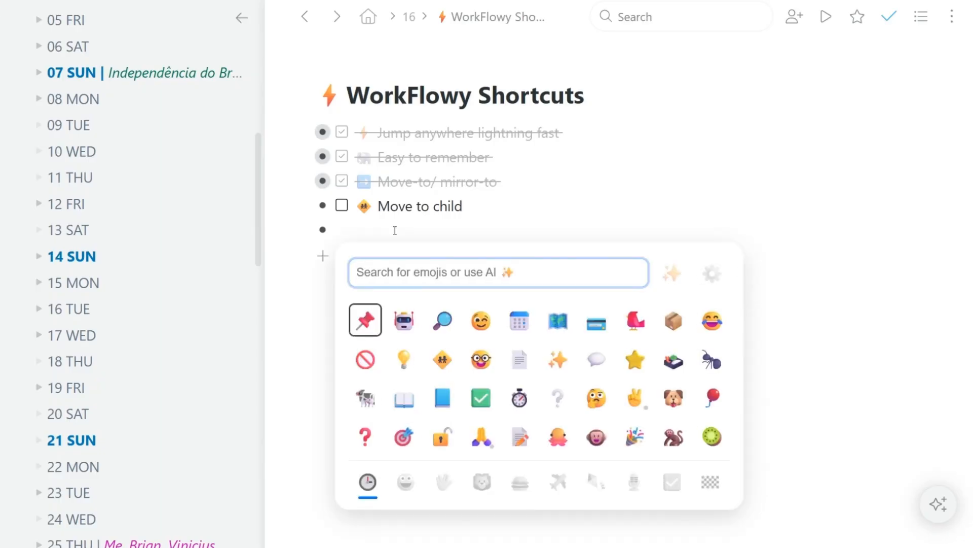
{"action": "key", "text": "Escape"}
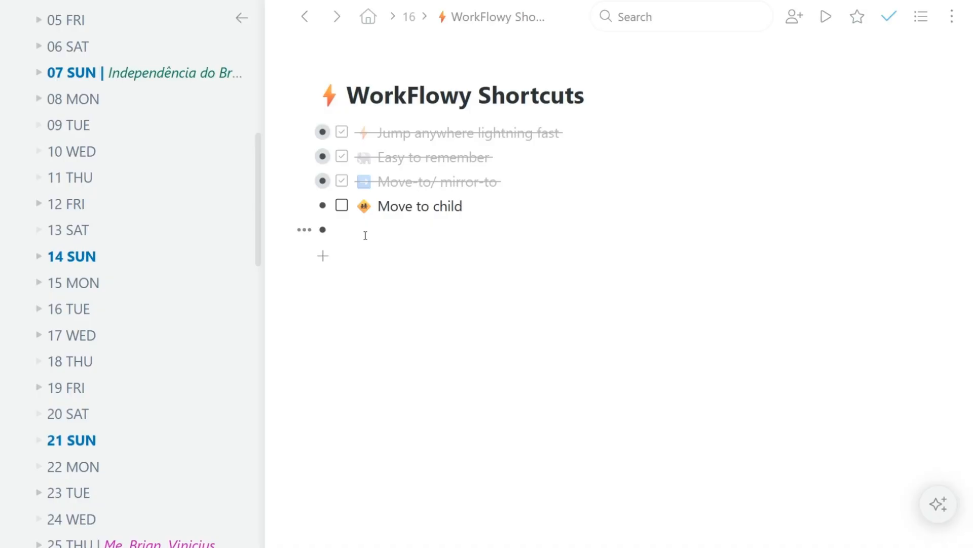
{"action": "type", "text": "Explode emoji with"}
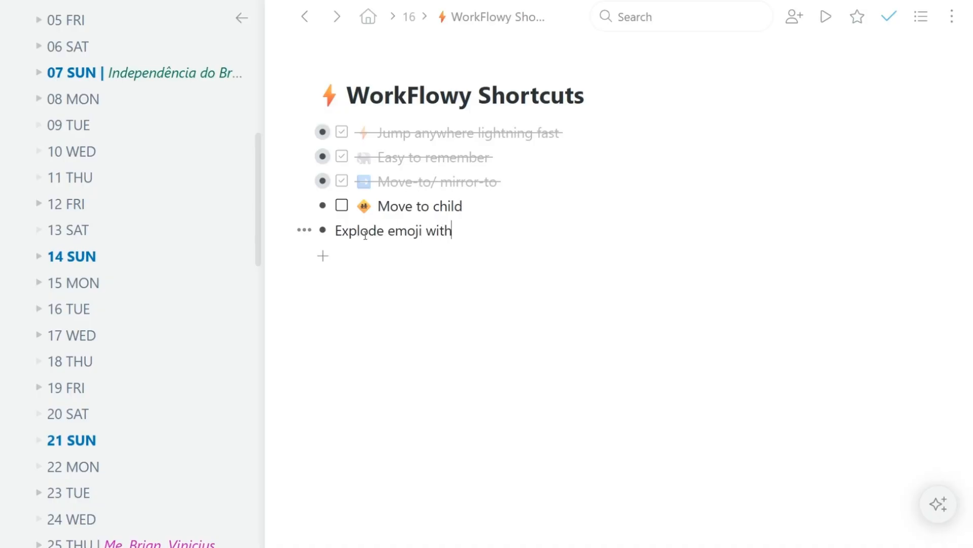
{"action": "type", "text": " Alt+Click"}
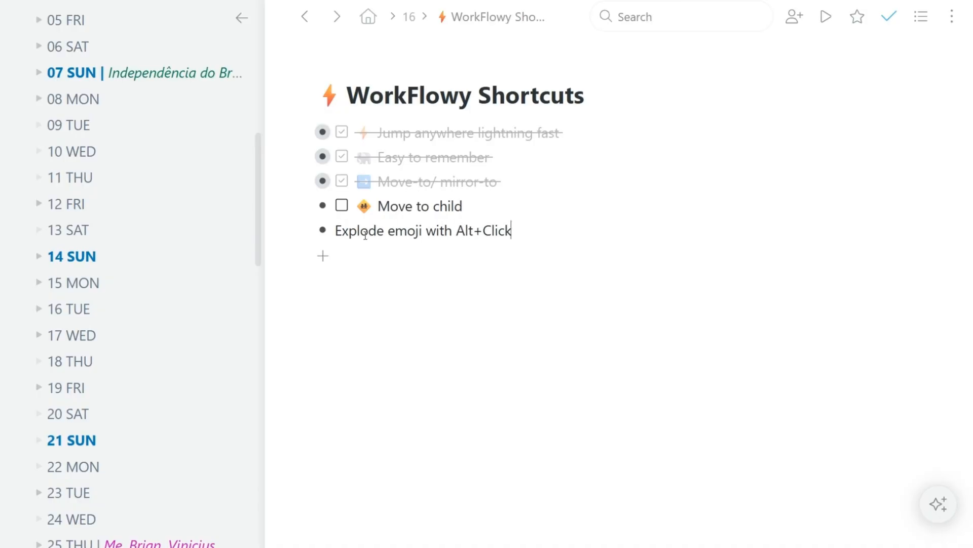
{"action": "type", "text": " /"}
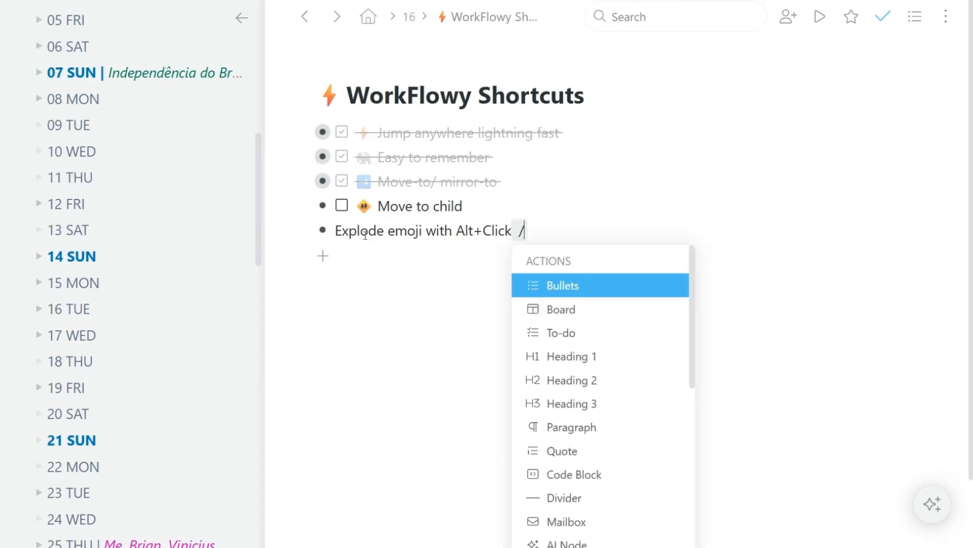
{"action": "type", "text": "mo"}
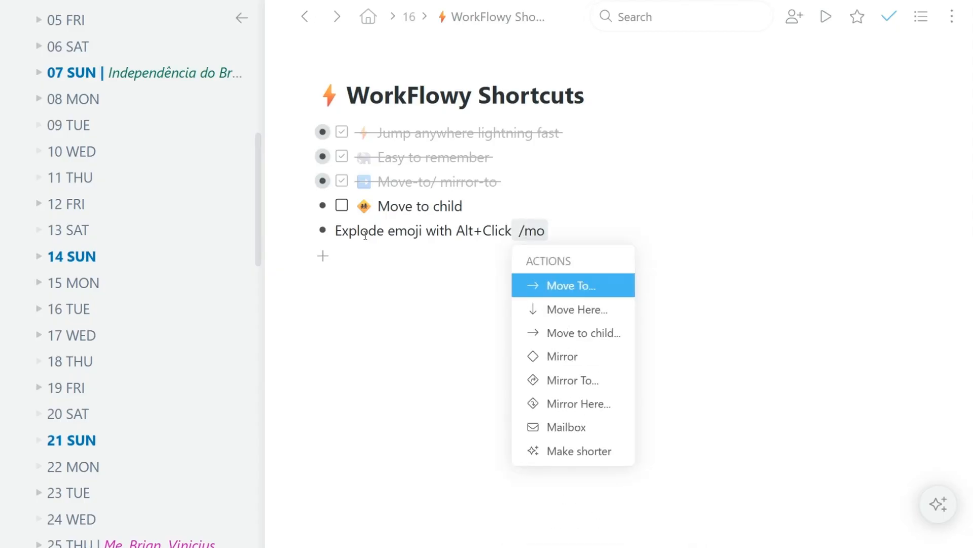
Step: Move the item into Smart Emoji Picker under Extensions and view it on that page
{"action": "left_click", "coordinate": [556, 332]}
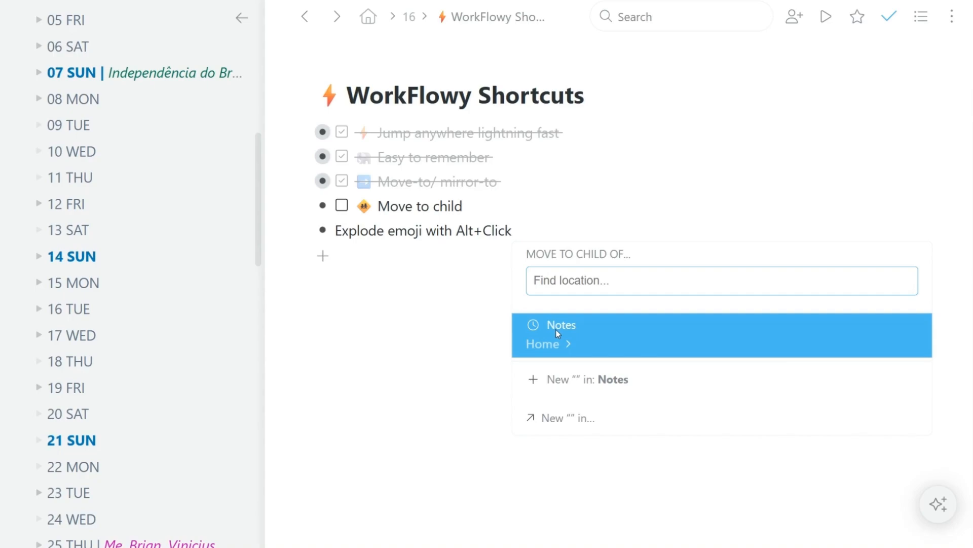
{"action": "type", "text": "ext"}
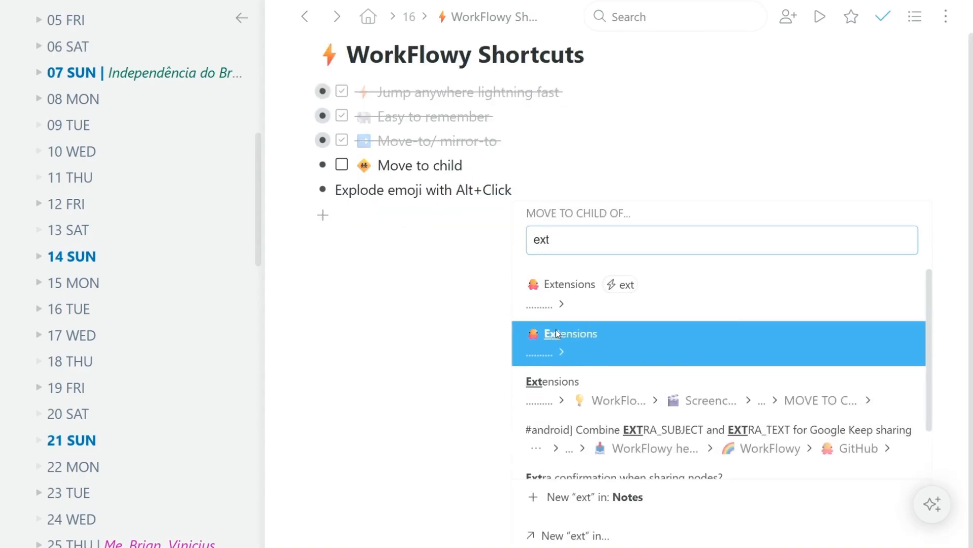
{"action": "left_click", "coordinate": [596, 287]}
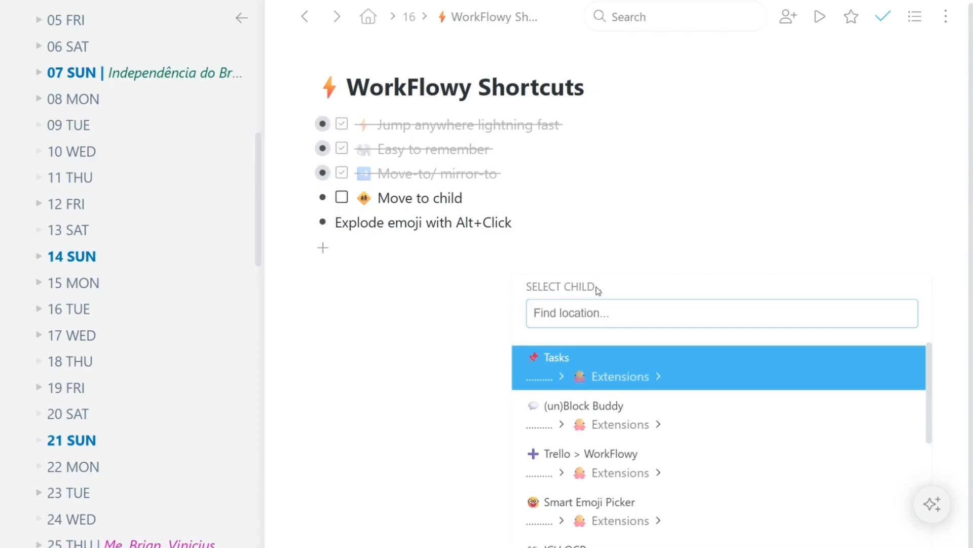
{"action": "scroll", "coordinate": [620, 399], "scroll_direction": "down", "scroll_amount": 2}
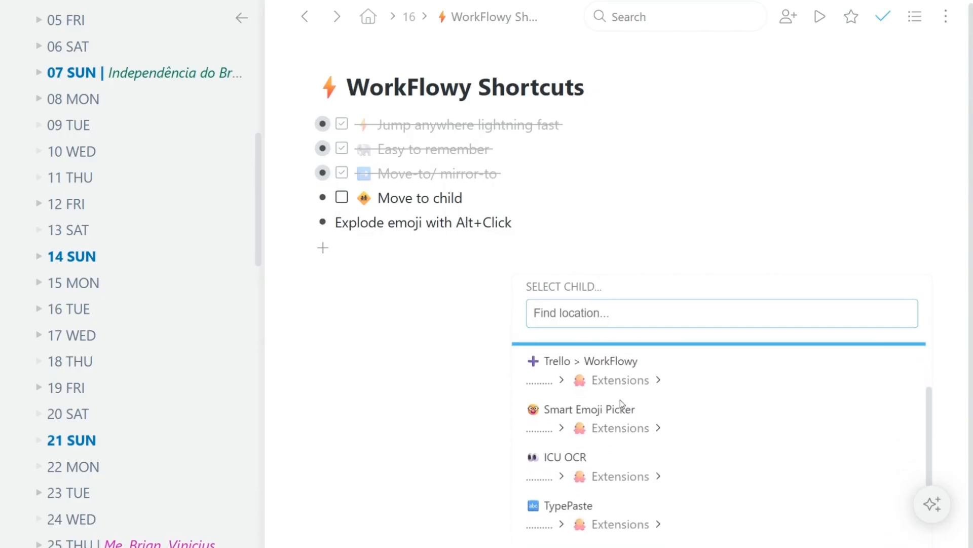
{"action": "left_click", "coordinate": [588, 393]}
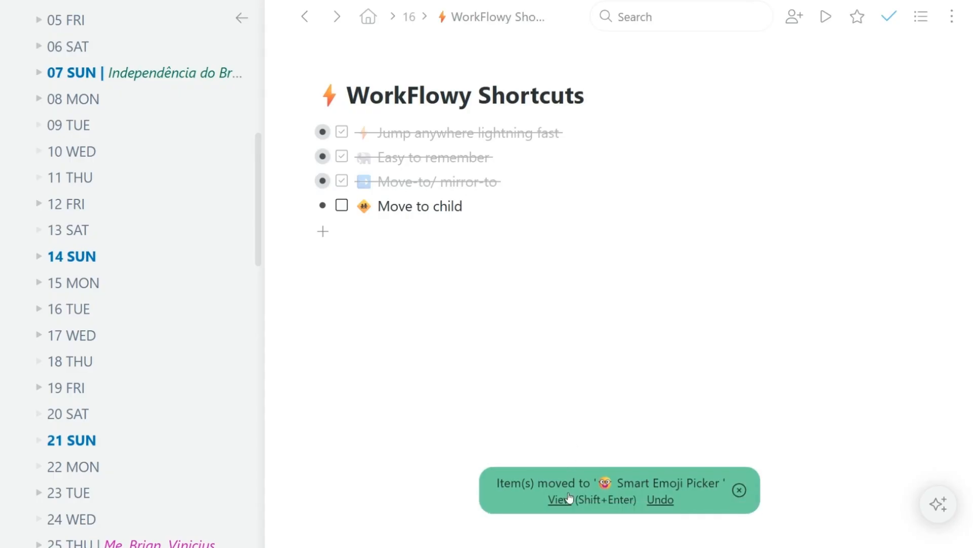
{"action": "left_click", "coordinate": [564, 499]}
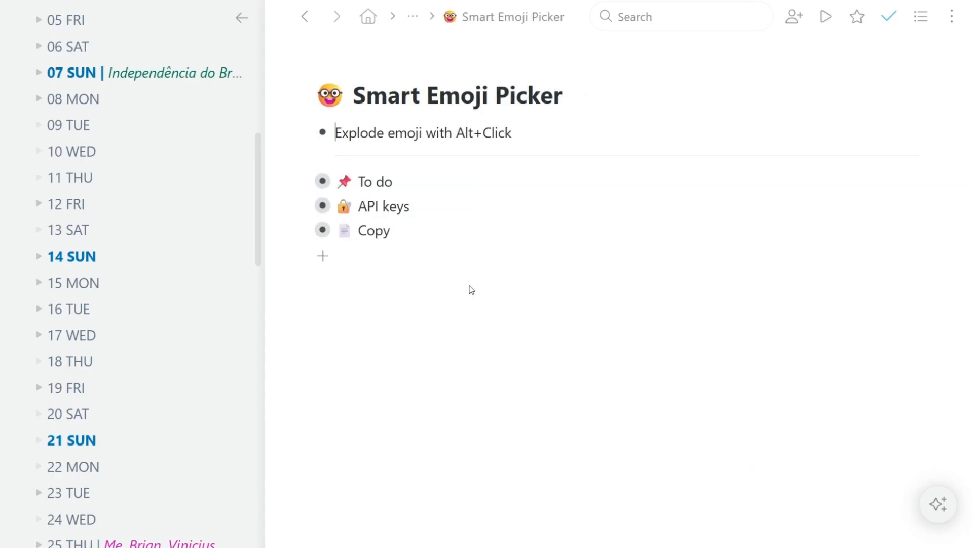
Step: Return to the Extensions list and select then clear selections on Smart Emoji Picker, Tasks and (un)Block Buddy rows
{"action": "key", "text": "alt+Left"}
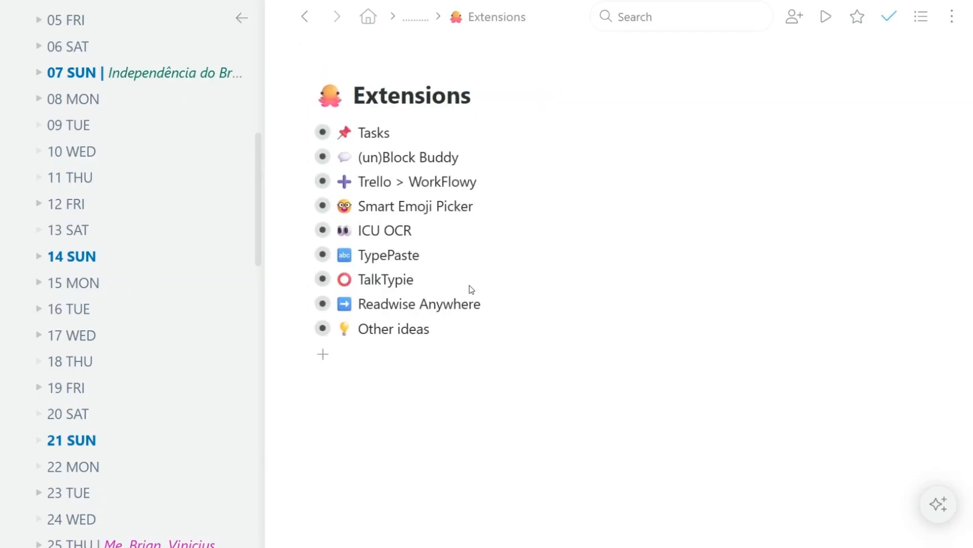
{"action": "mouse_move", "coordinate": [416, 181]}
{"action": "double_click", "coordinate": [483, 205]}
{"action": "left_click", "coordinate": [482, 206]}
{"action": "left_click_drag", "start_coordinate": [494, 131], "coordinate": [488, 208]}
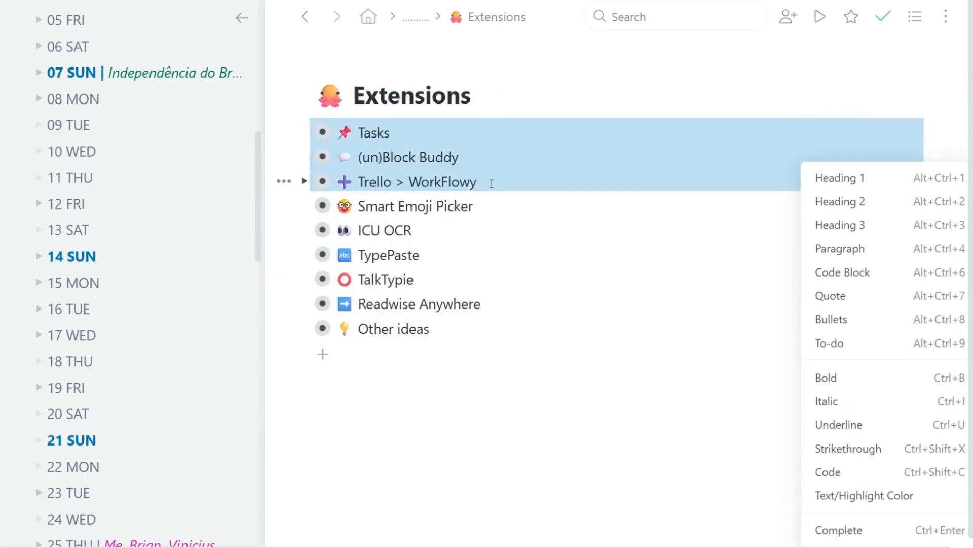
{"action": "left_click", "coordinate": [488, 211]}
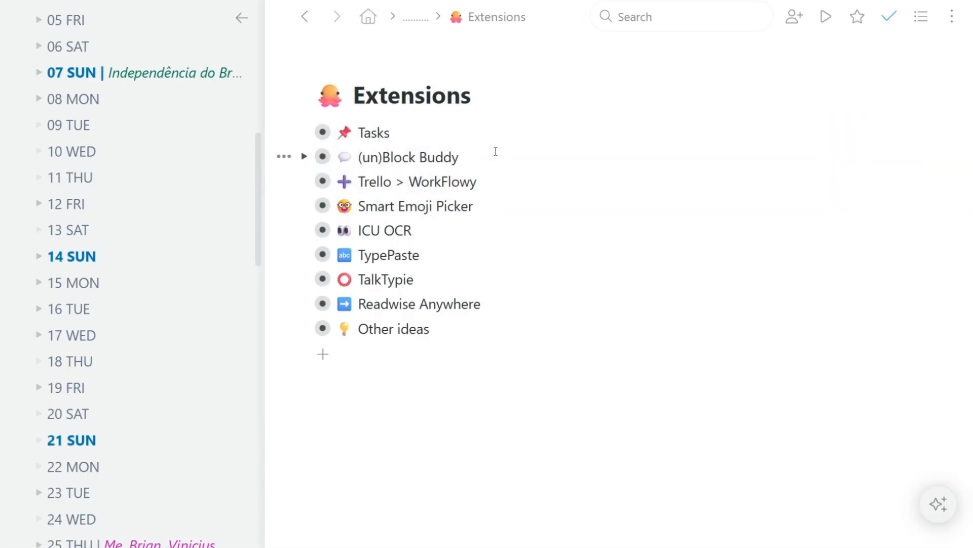
{"action": "left_click", "coordinate": [500, 96]}
Step: Bring up the Jump-to finder to search for the WorkFlowy Shortcuts page via 'bm'
{"action": "key", "text": "ctrl+;"}
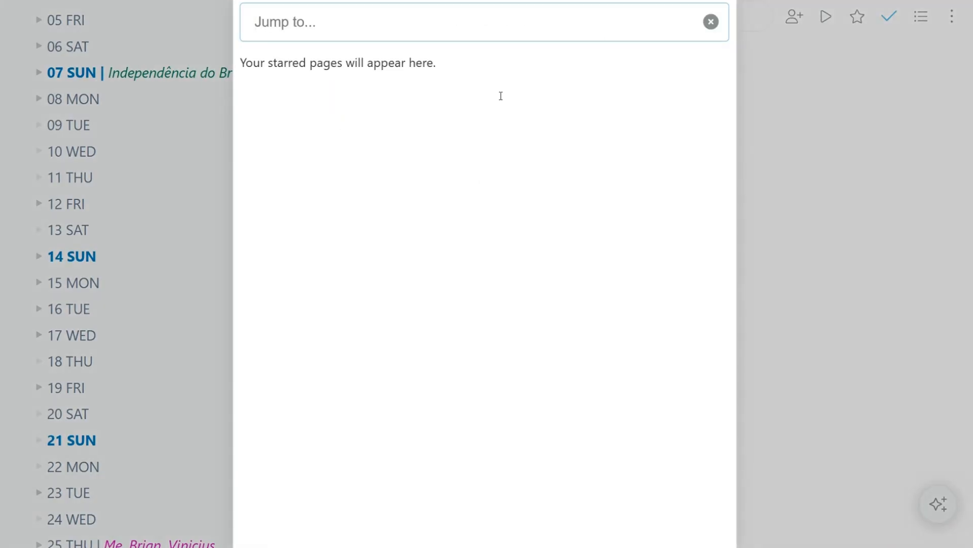
{"action": "type", "text": "bm"}
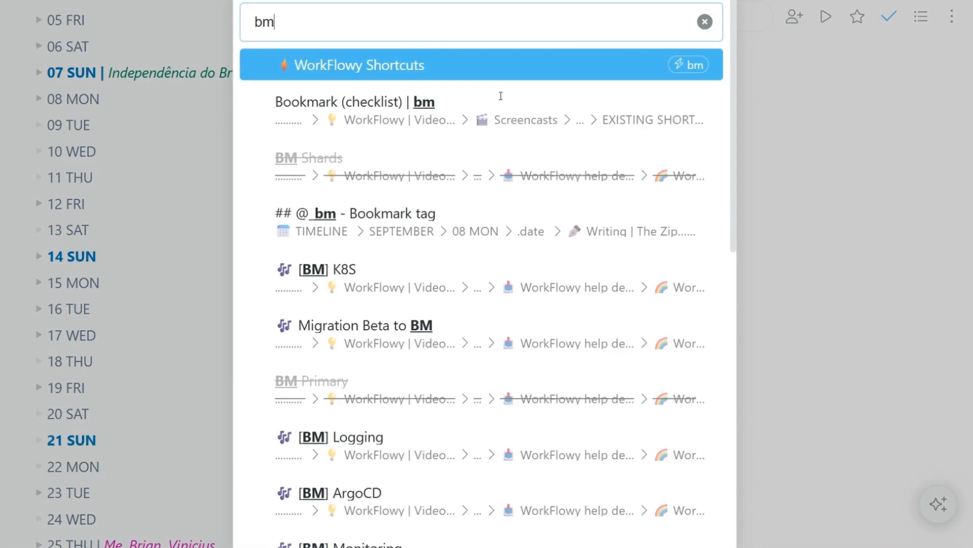